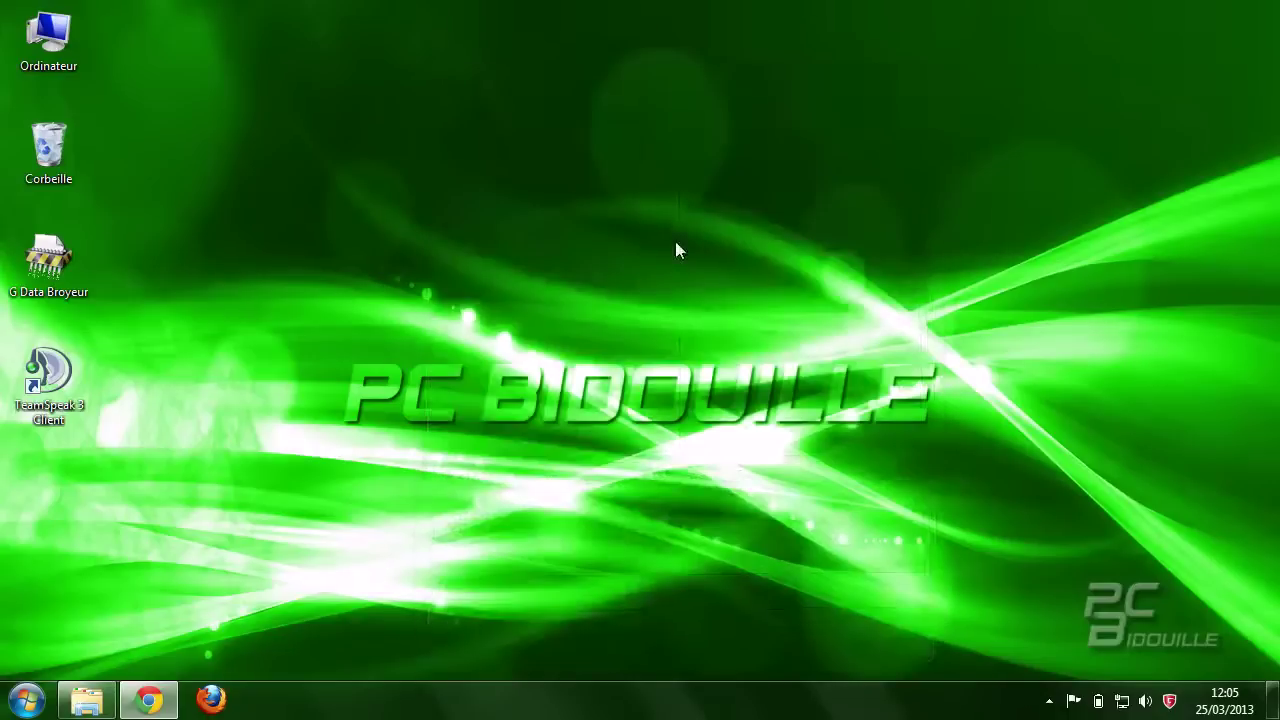
# Step: Switch to Chrome and download the TeamSpeak French sound and text pack from the Communication category of PC Bidouille's essentials page
pyautogui.click(146, 702)
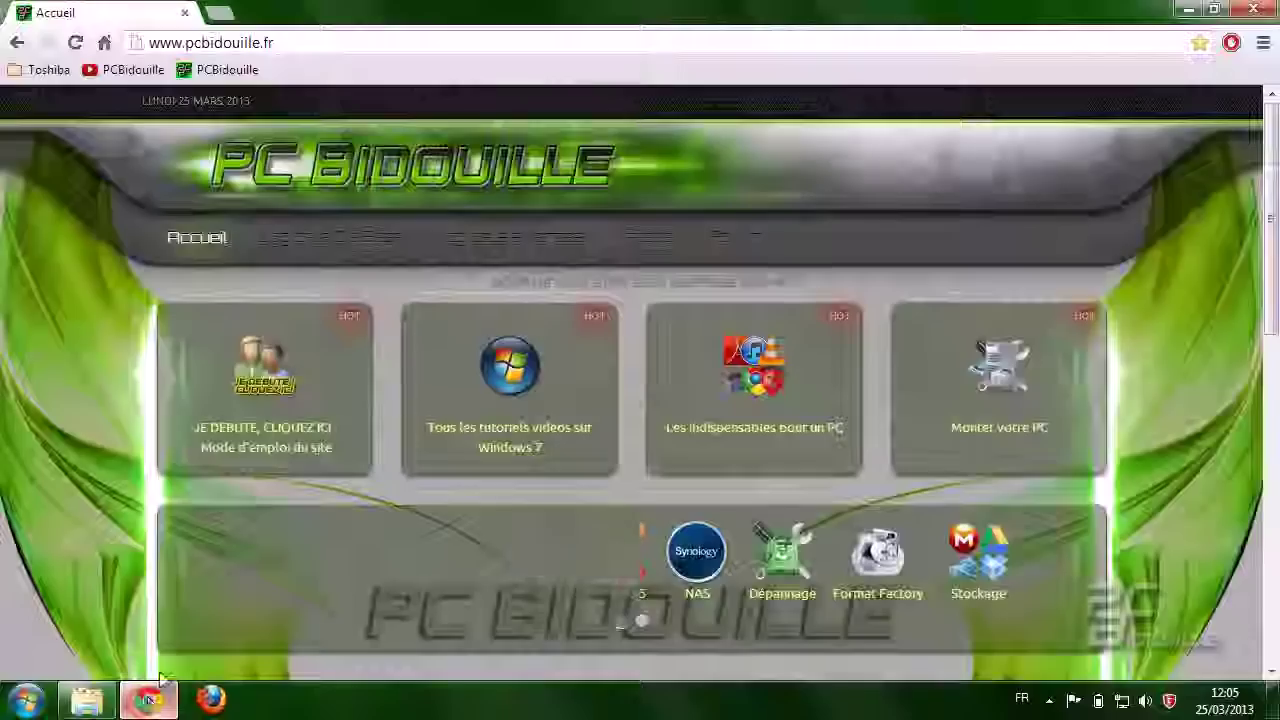
pyautogui.click(757, 374)
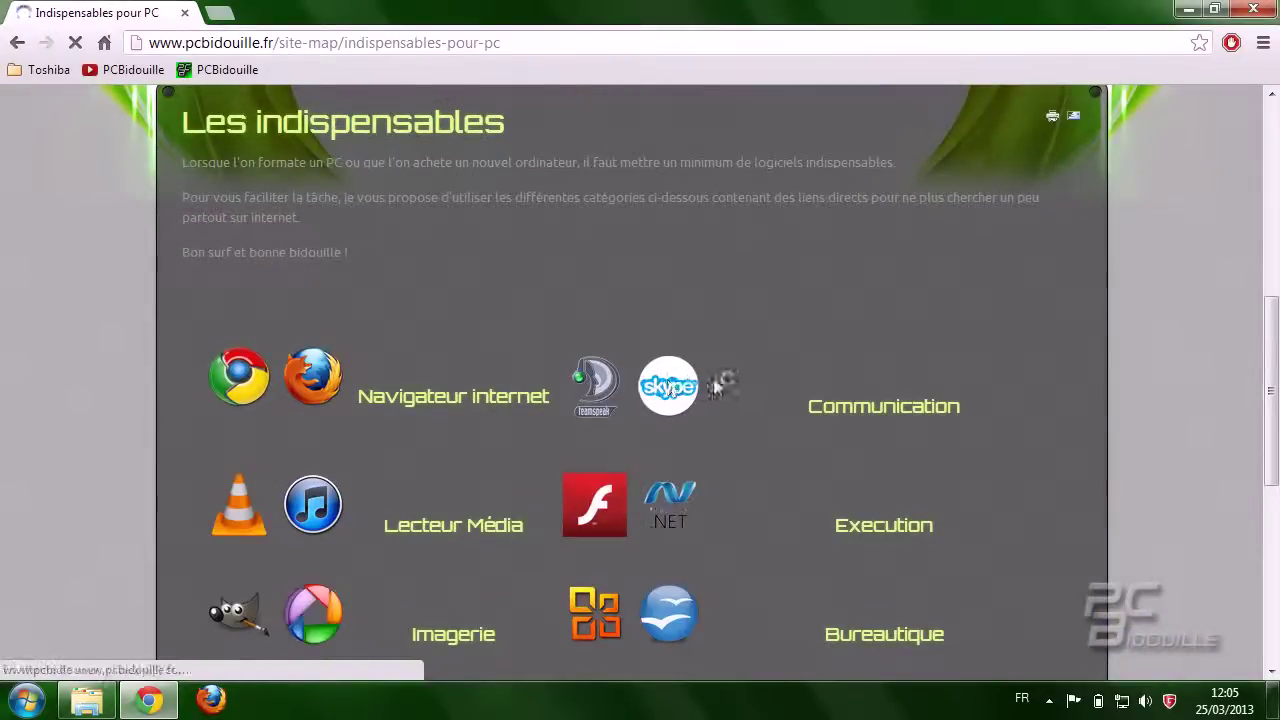
pyautogui.click(848, 420)
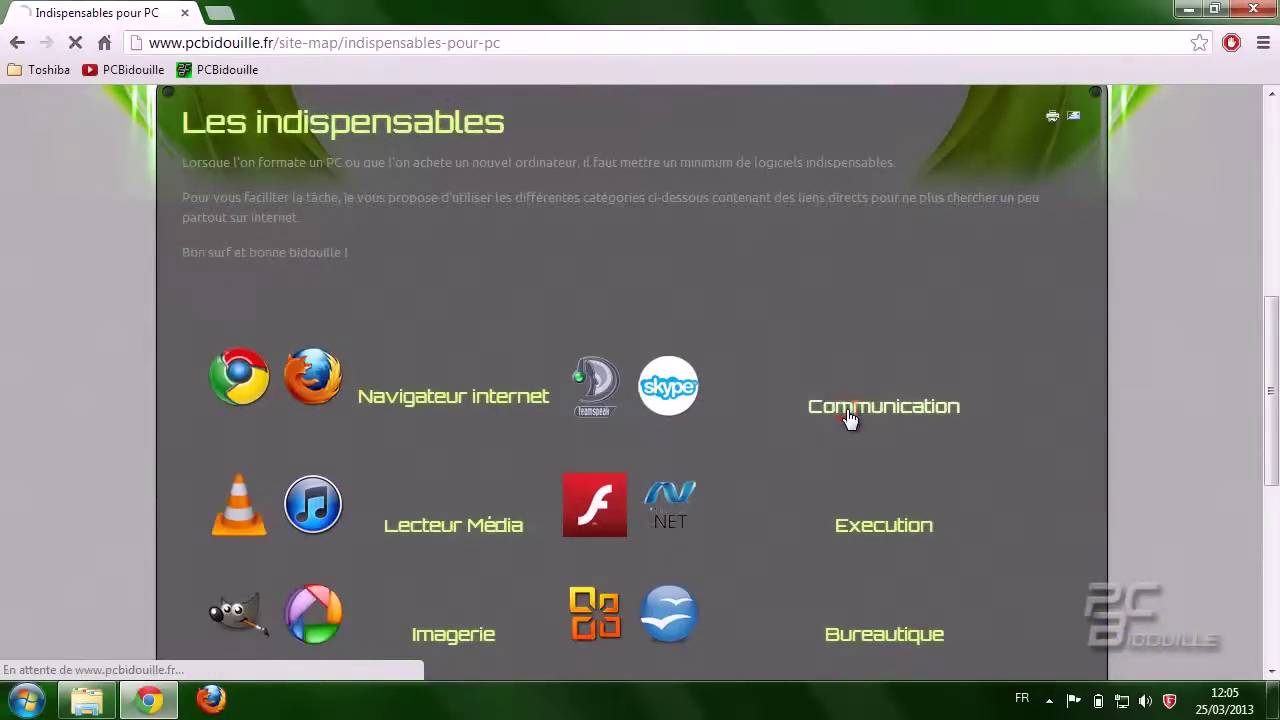
pyautogui.scroll(-5, 694, 407)
pyautogui.scroll(-3, 694, 407)
pyautogui.scroll(1, 509, 314)
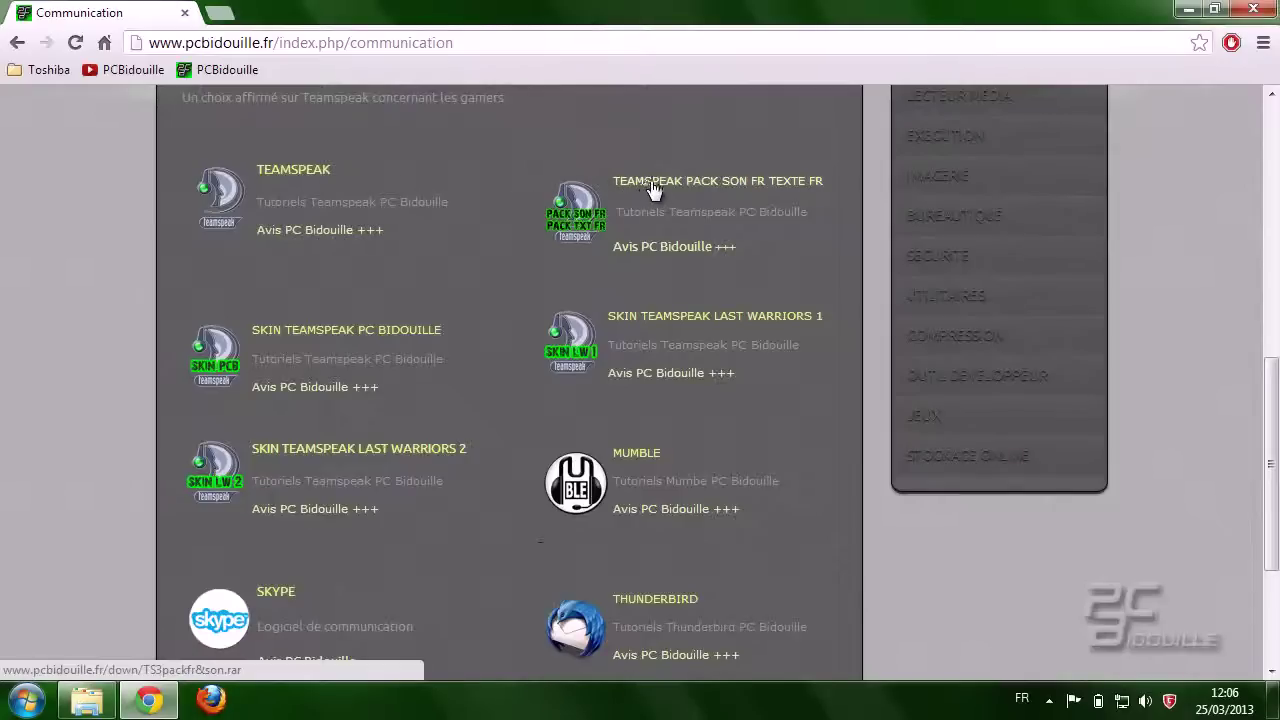
pyautogui.click(757, 188)
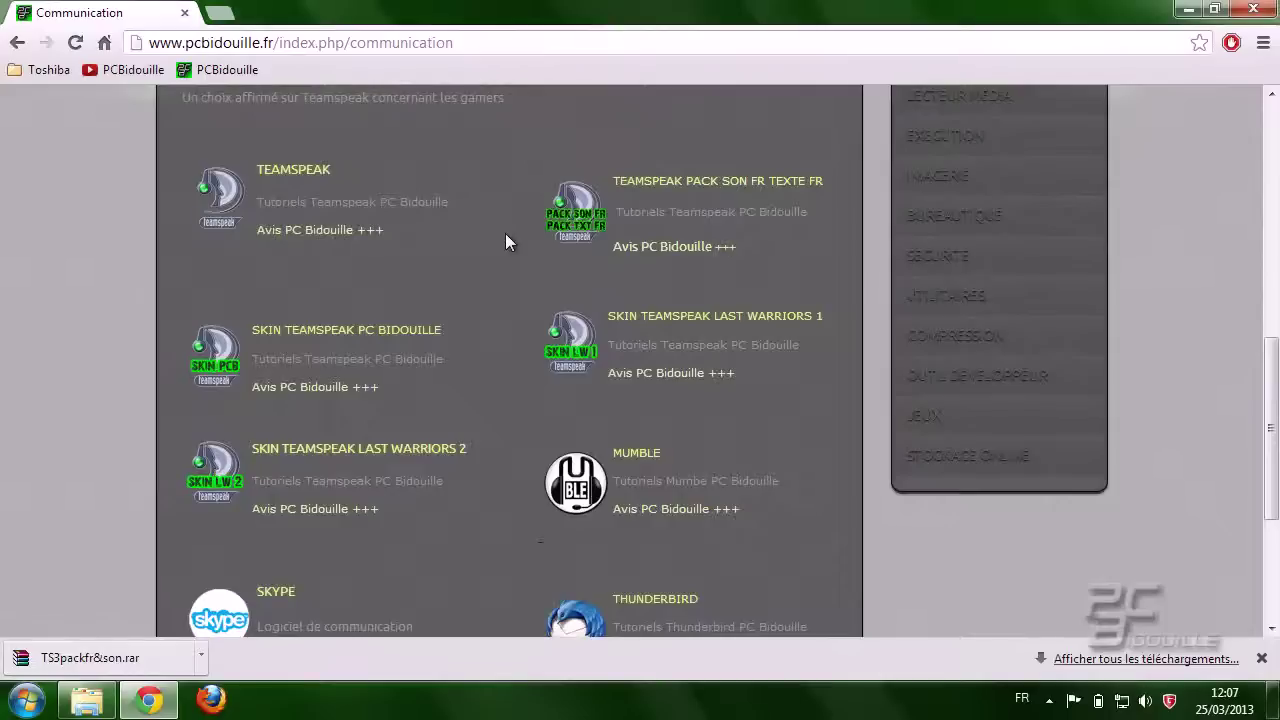
# Step: Show the downloaded TS3packfr&son.rar in its folder and display the folder's contents as large icons
pyautogui.click(462, 450)
pyautogui.click(200, 656)
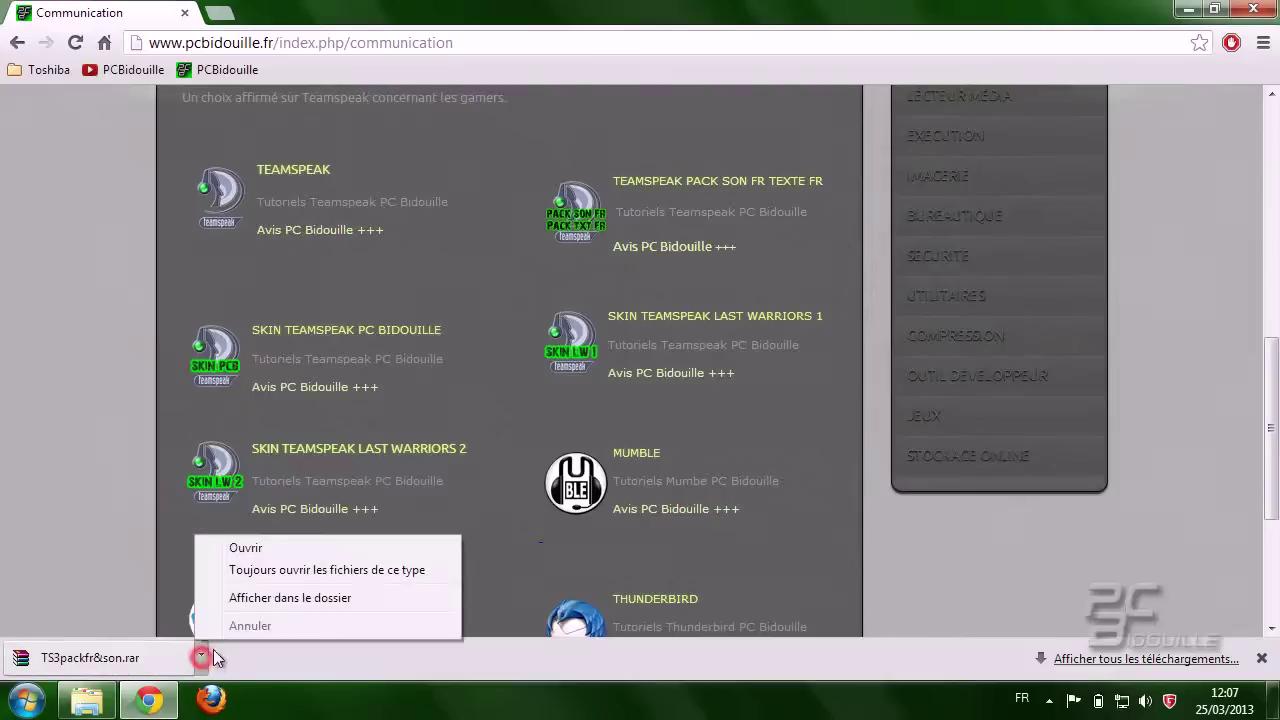
pyautogui.click(315, 598)
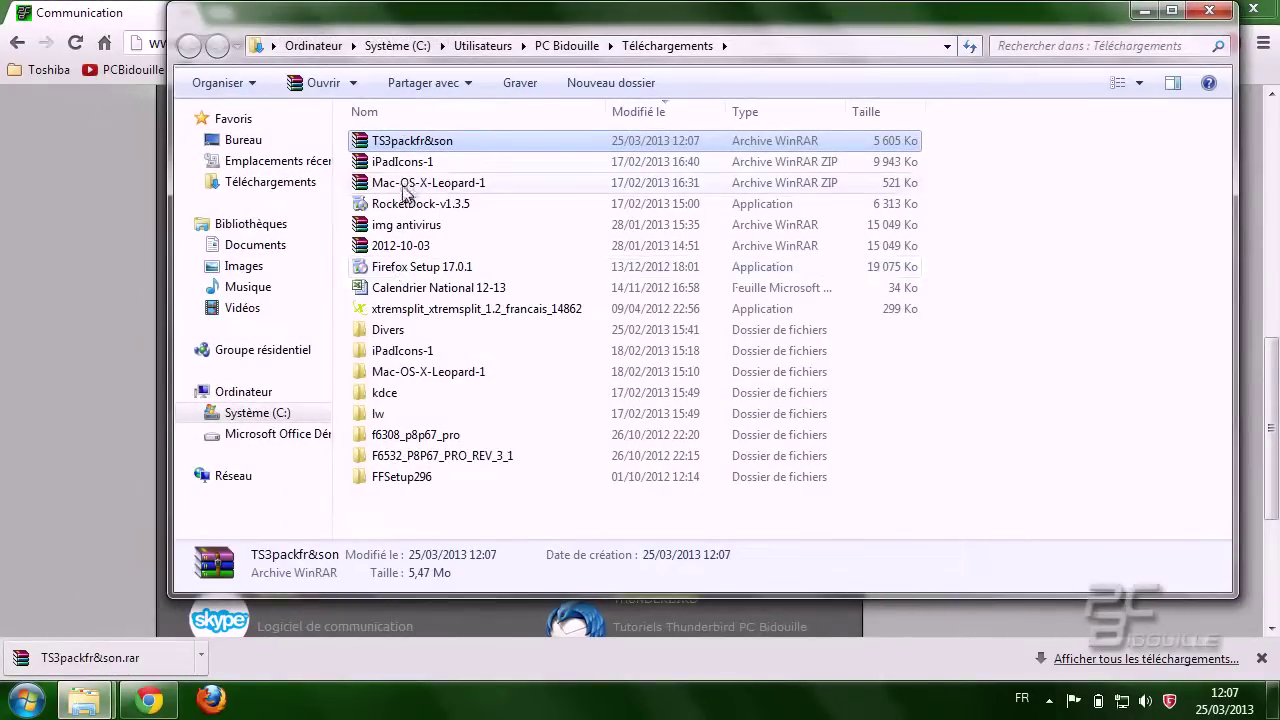
pyautogui.click(1139, 83)
pyautogui.click(1122, 55)
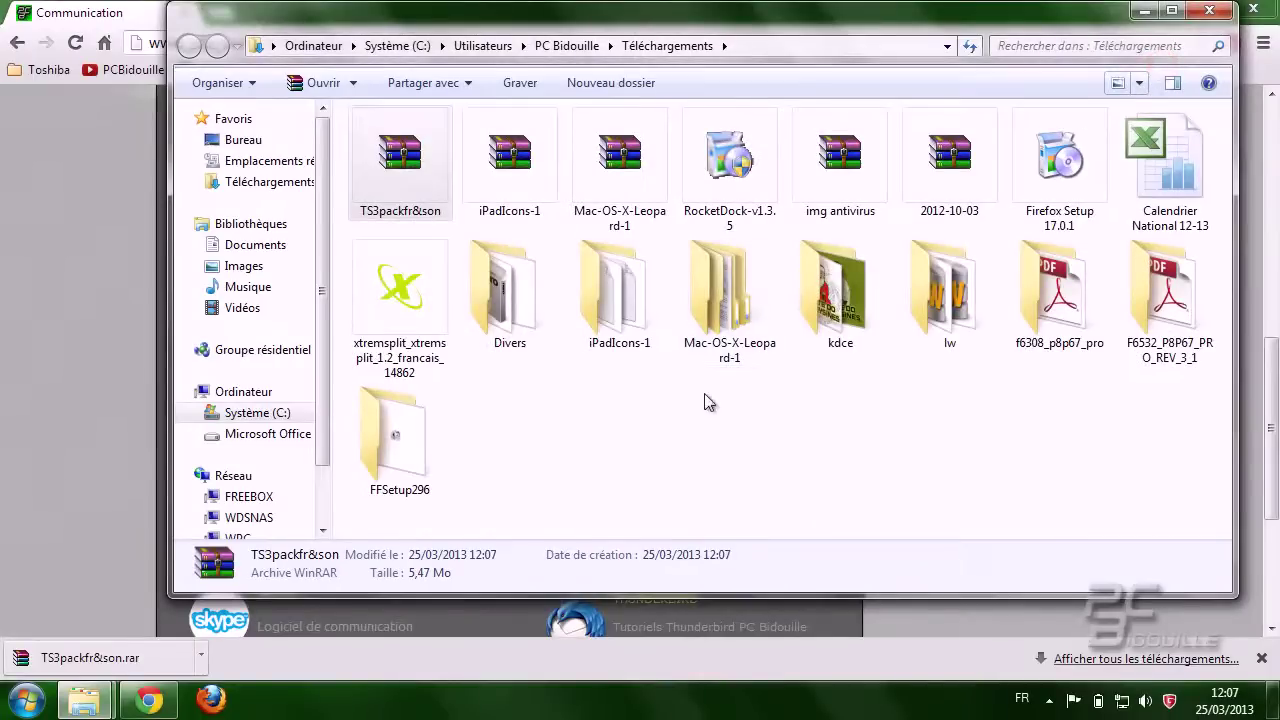
# Step: Extract the TS3packfr&son archive into a TS3packfr&son folder within Downloads, keeping the default extraction options
pyautogui.rightClick(394, 148)
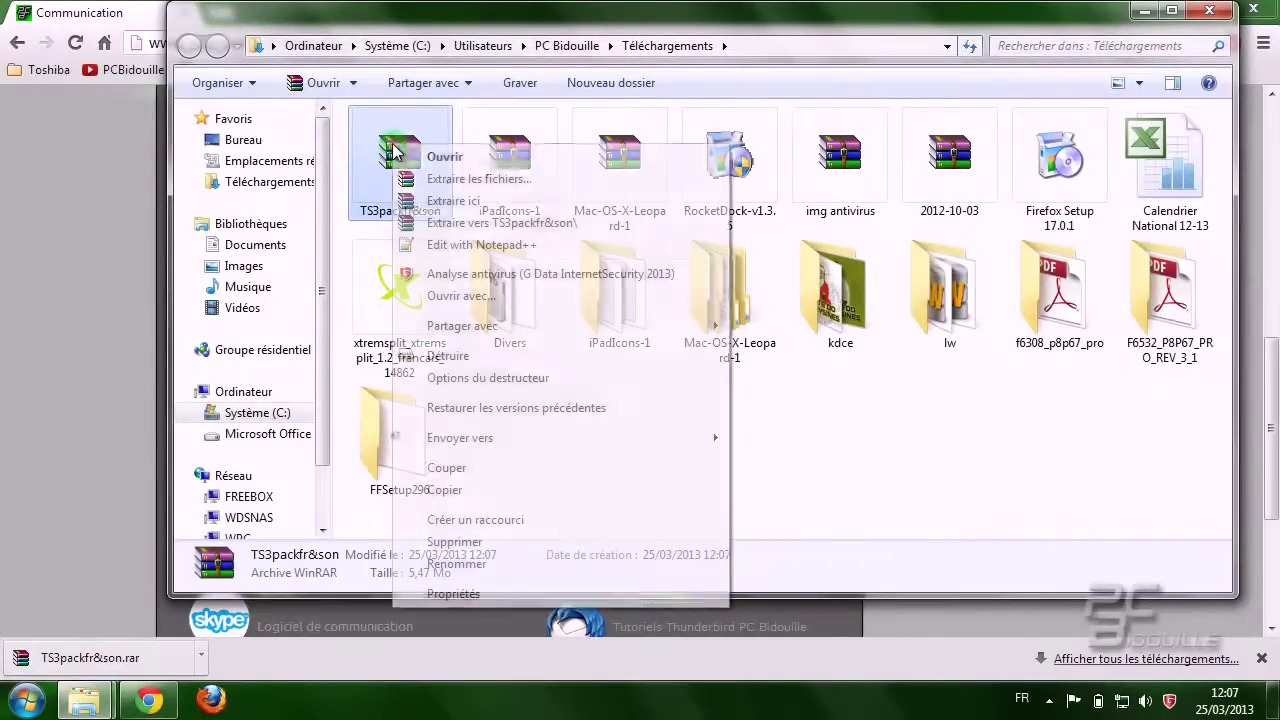
pyautogui.click(426, 180)
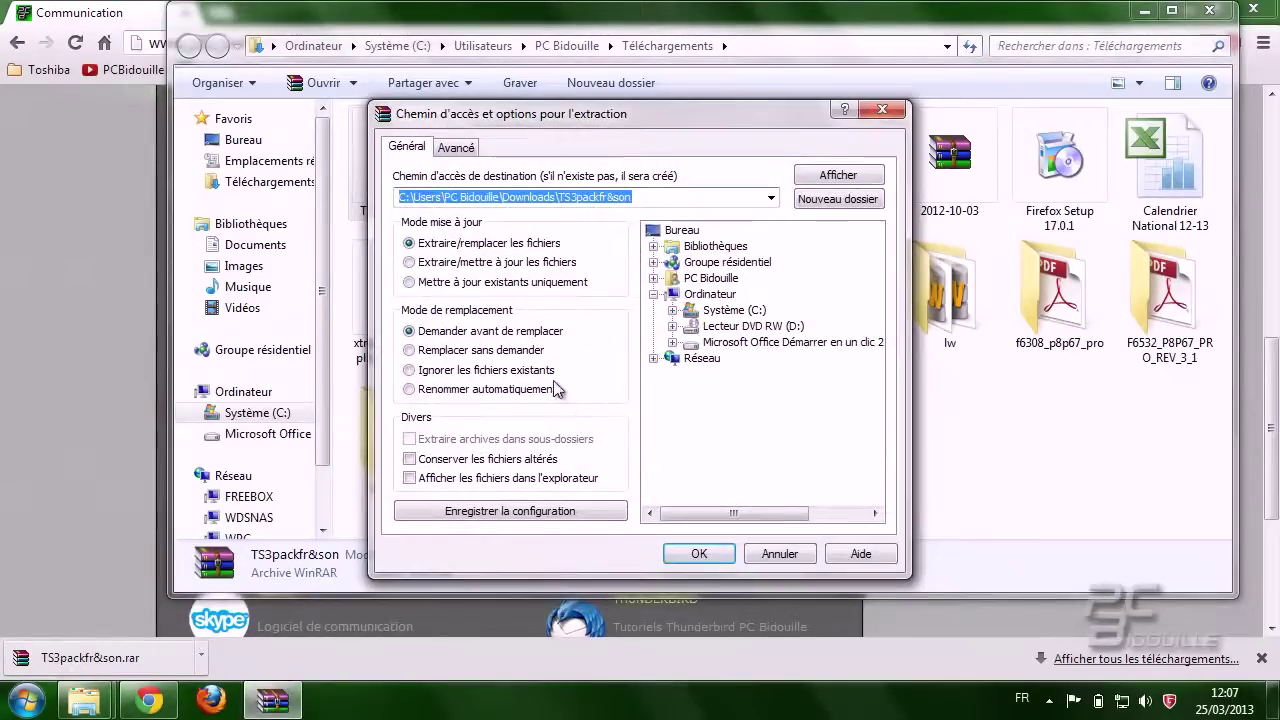
pyautogui.click(688, 557)
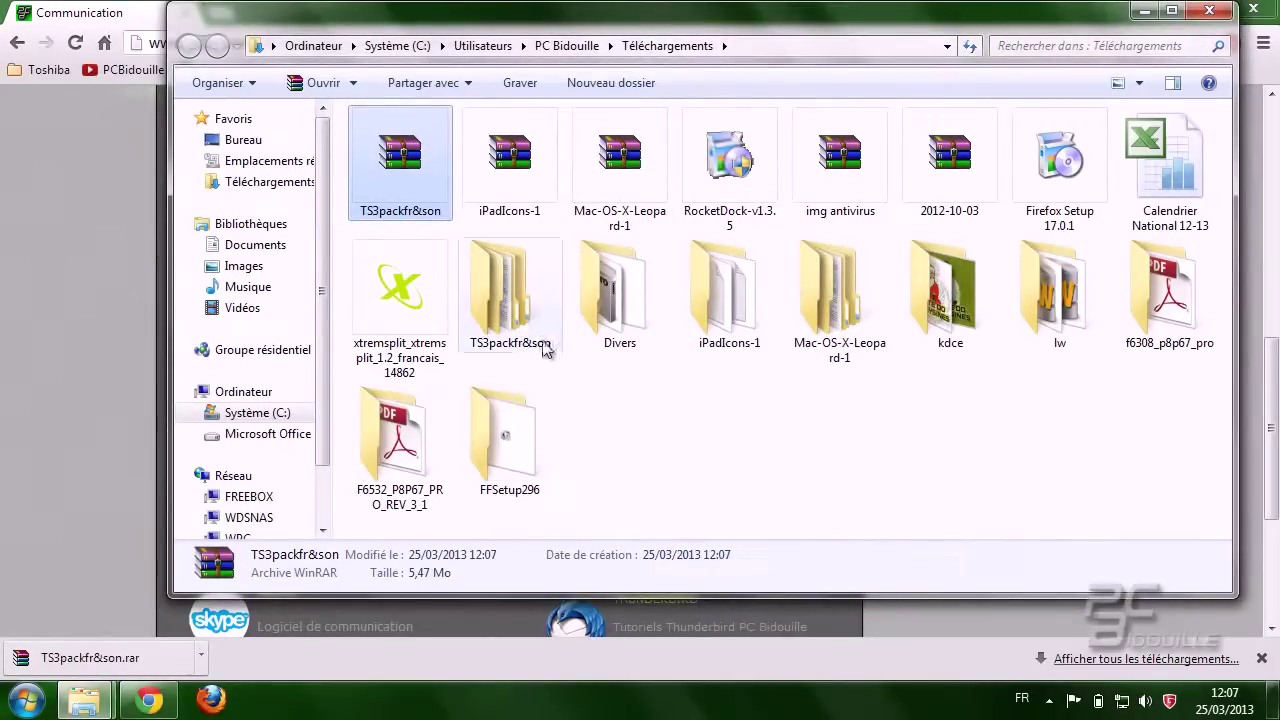
pyautogui.click(516, 316)
# Step: Delete the TS3packfr&son archive from the Downloads folder, sending it to the recycle bin
pyautogui.click(422, 184)
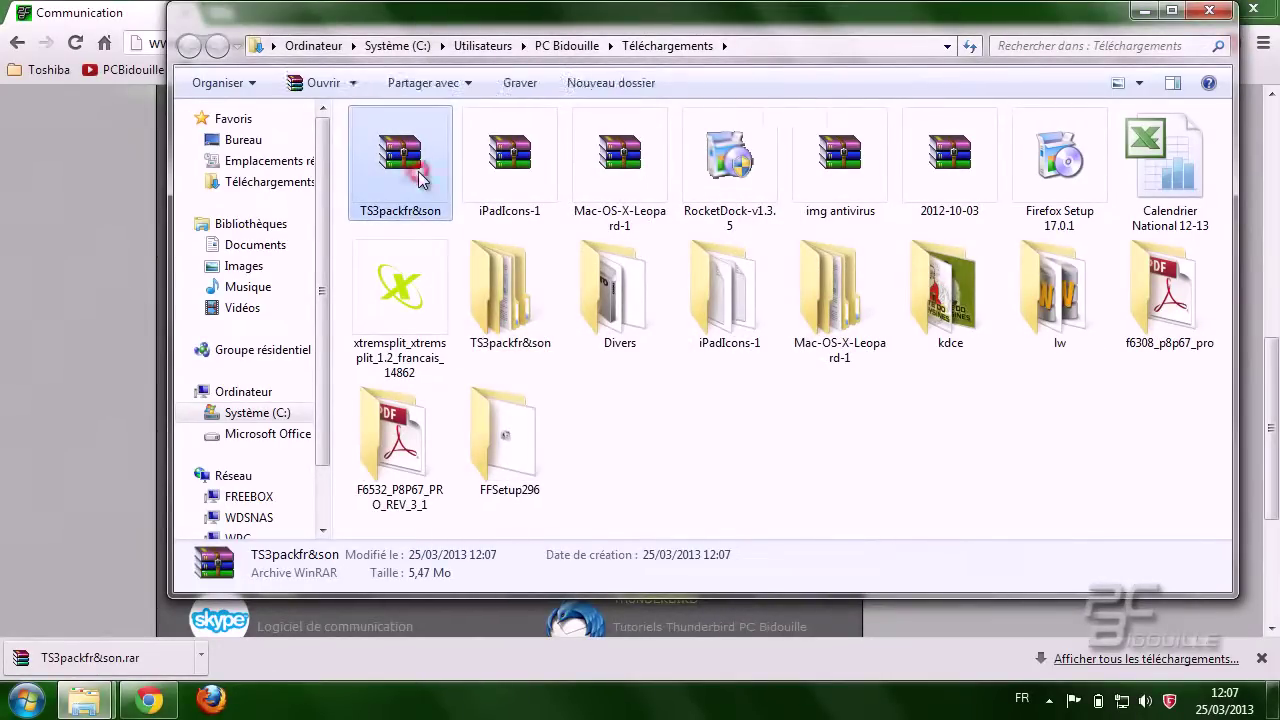
pyautogui.press('Delete')
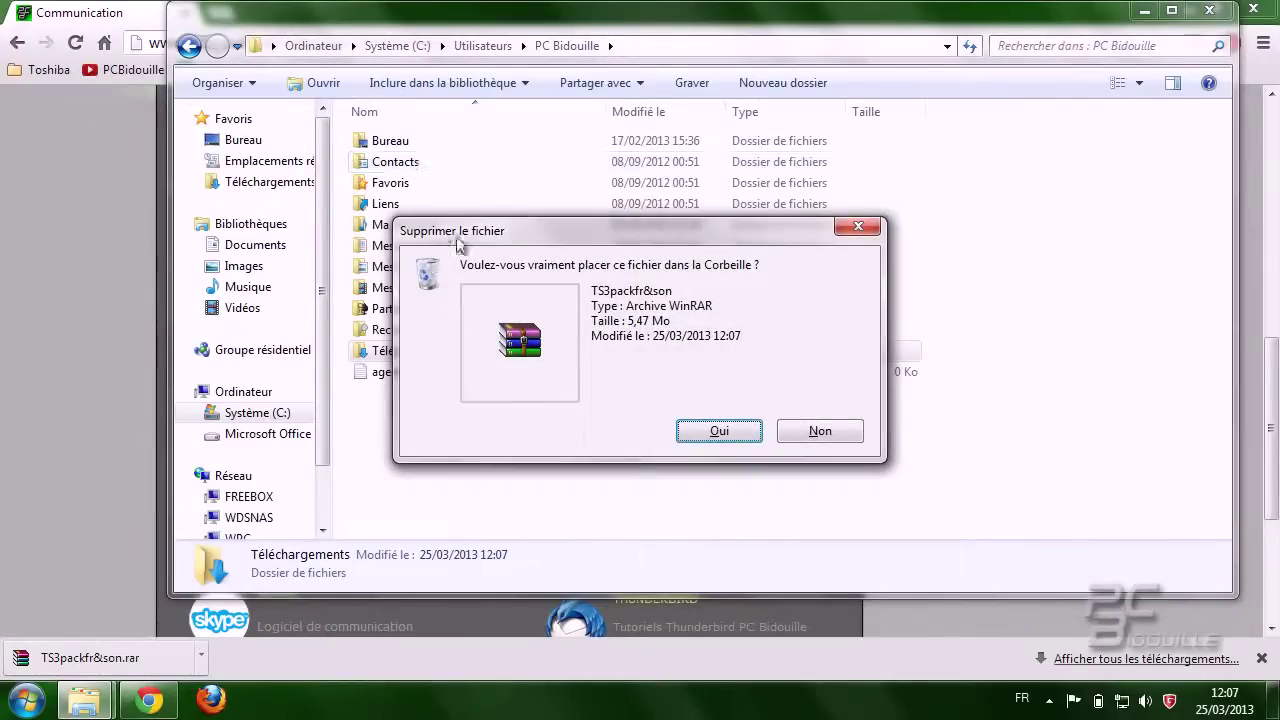
pyautogui.click(719, 431)
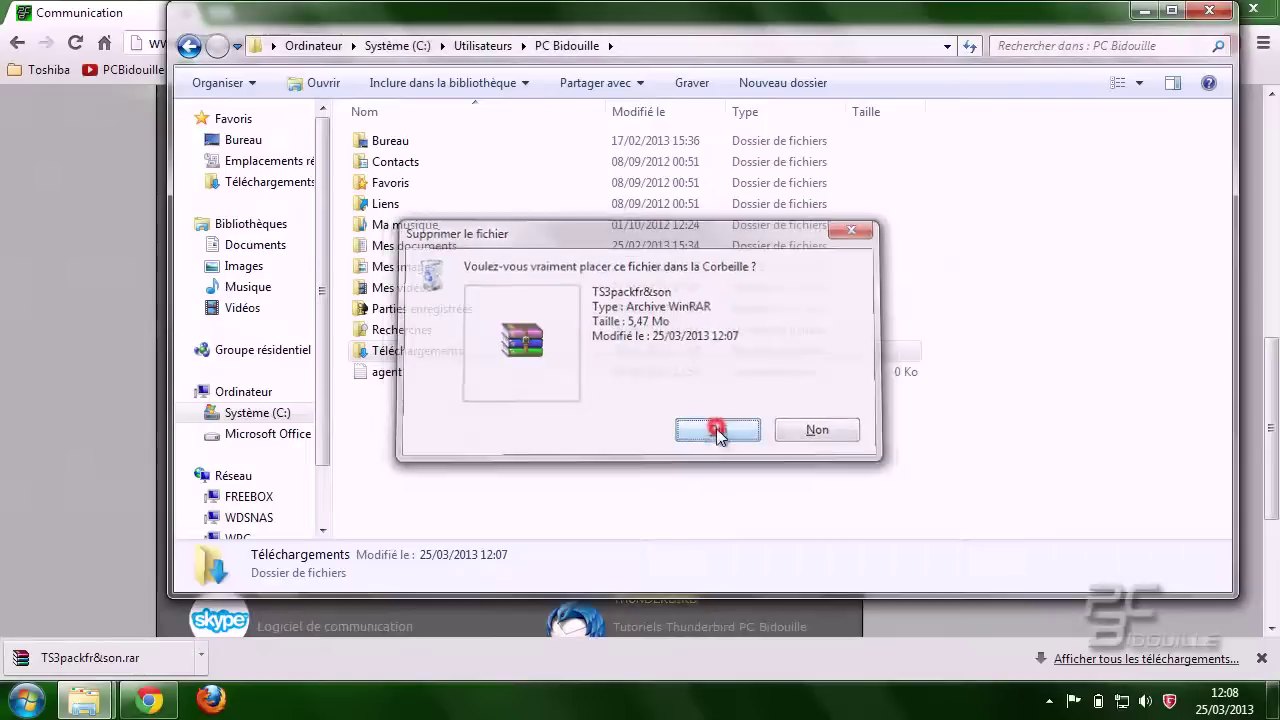
# Step: Copy all the sound files from the son TS3\default subfolder of the extracted TS3packfr&son folder
pyautogui.doubleClick(522, 350)
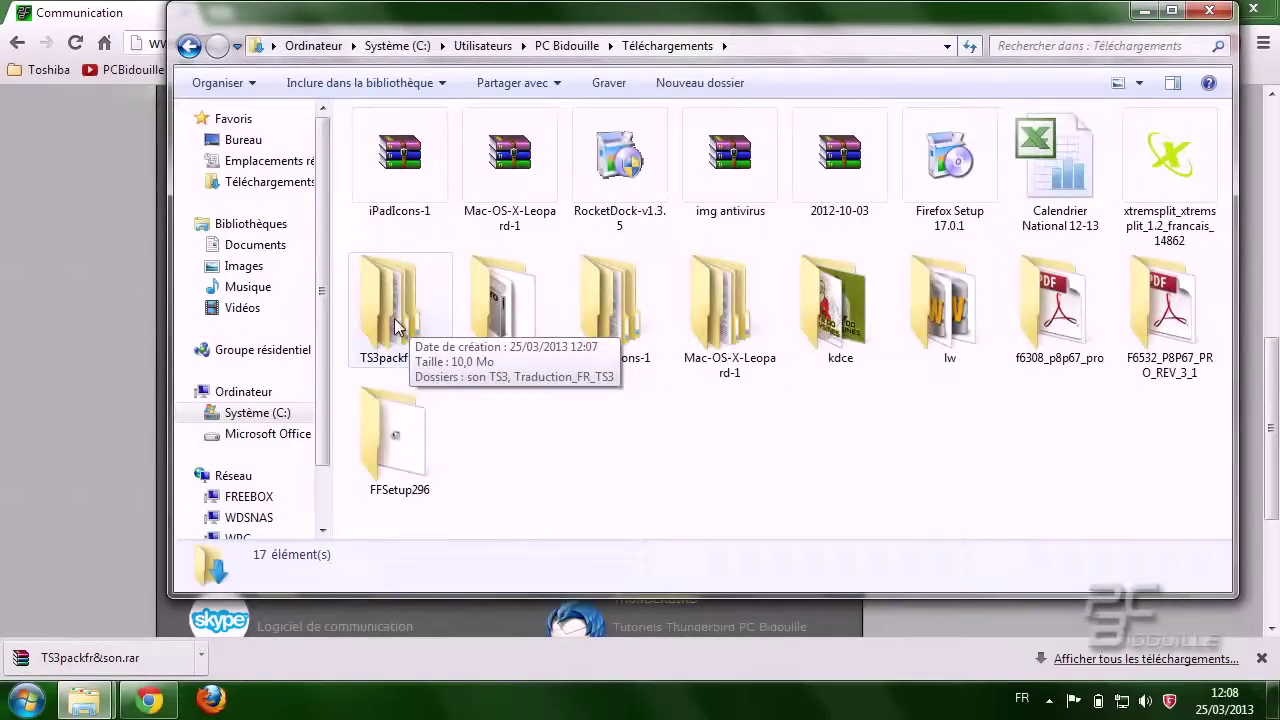
pyautogui.doubleClick(393, 319)
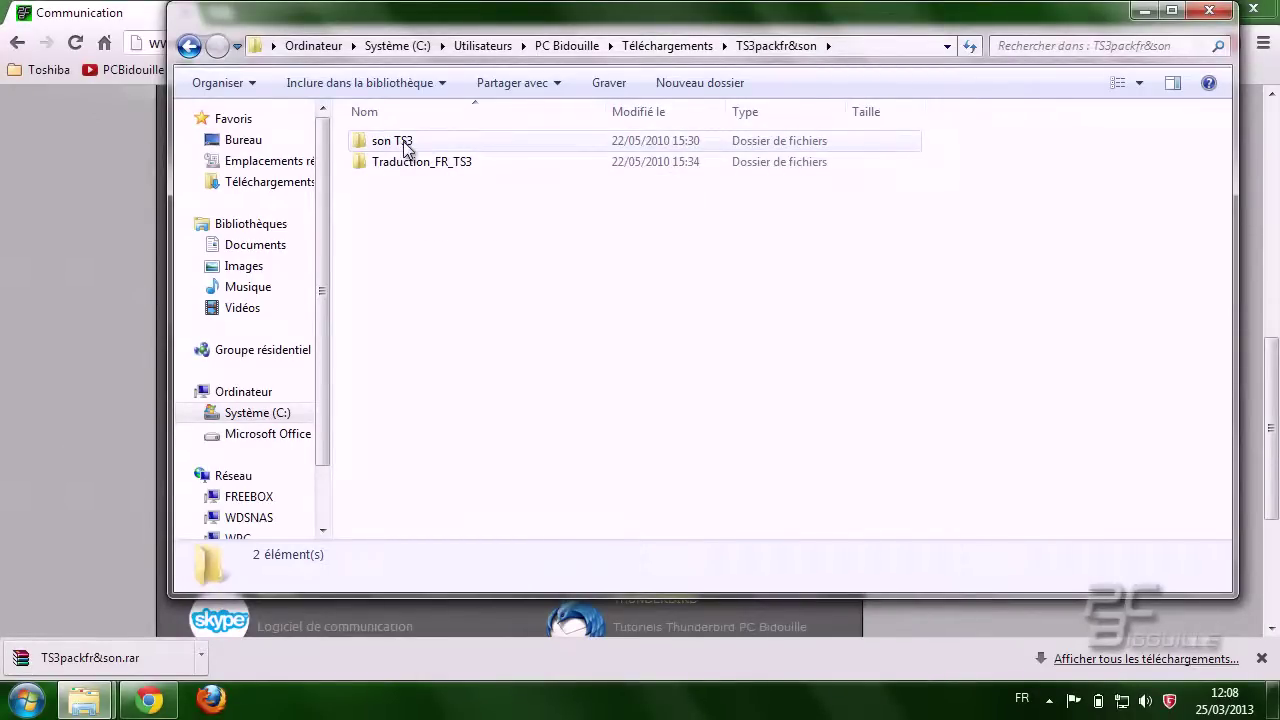
pyautogui.doubleClick(405, 143)
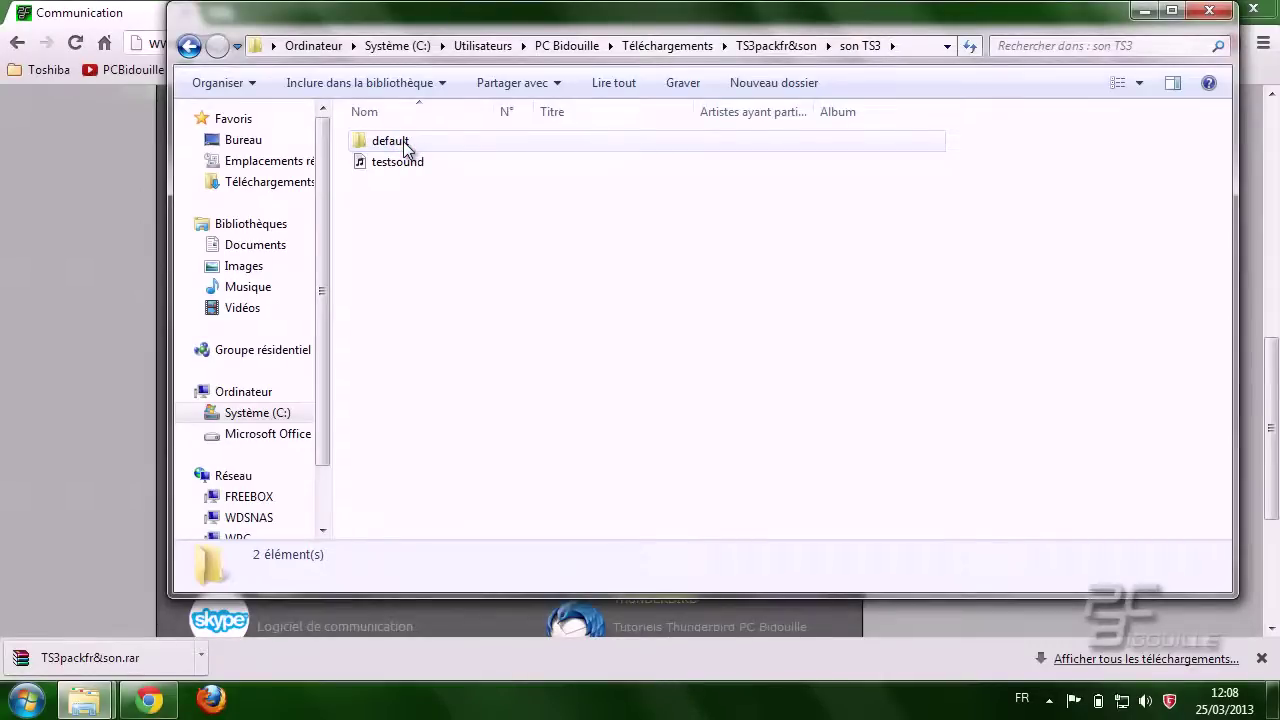
pyautogui.doubleClick(405, 143)
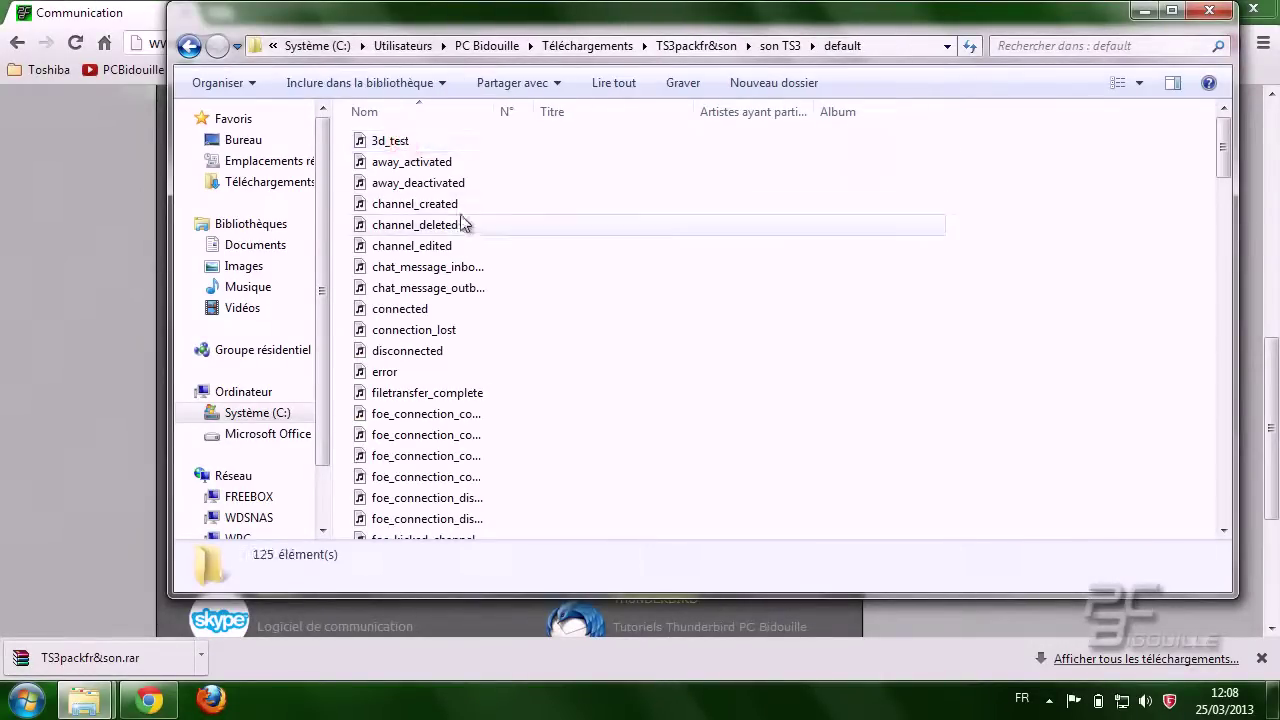
pyautogui.hotkey('ctrl', 'a')
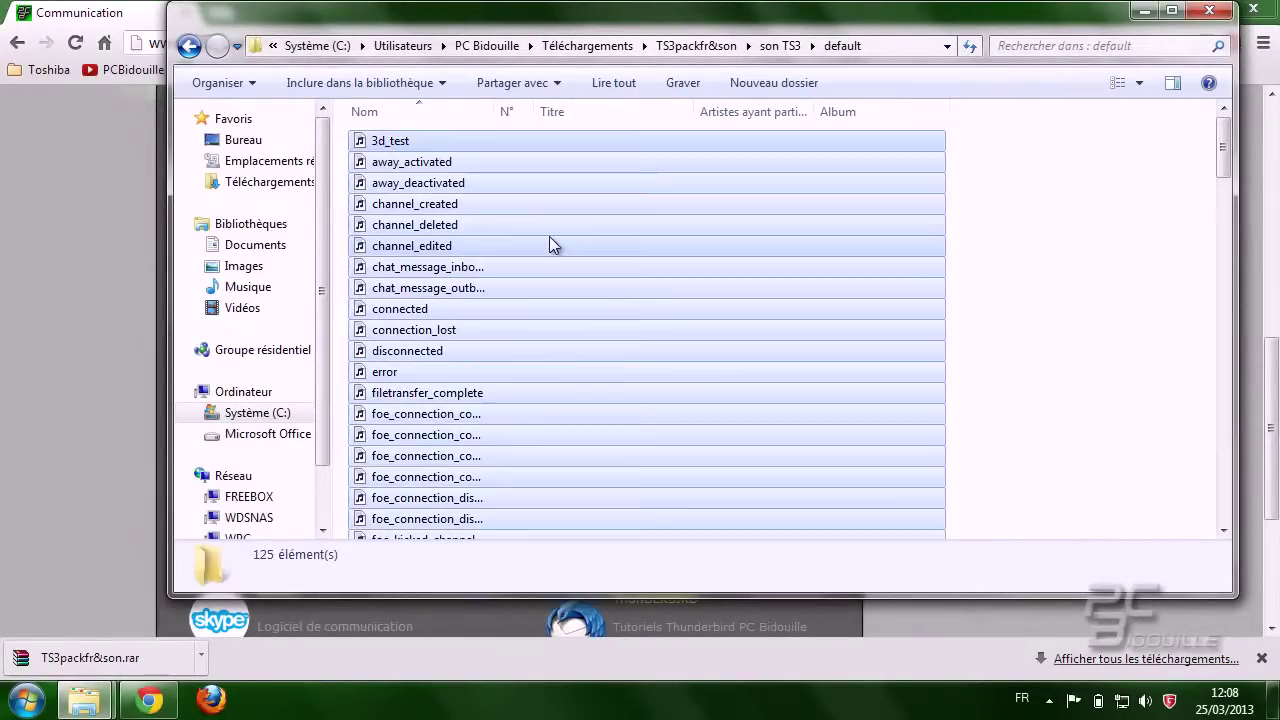
pyautogui.rightClick(487, 143)
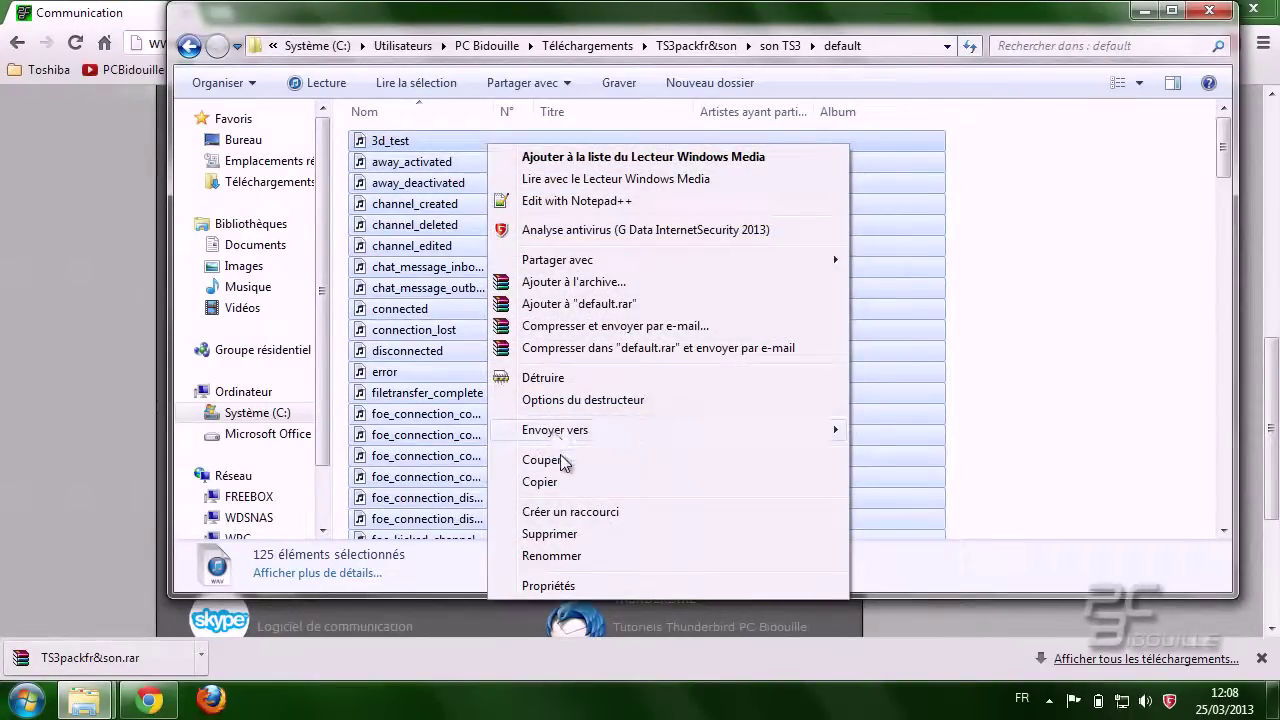
pyautogui.click(561, 482)
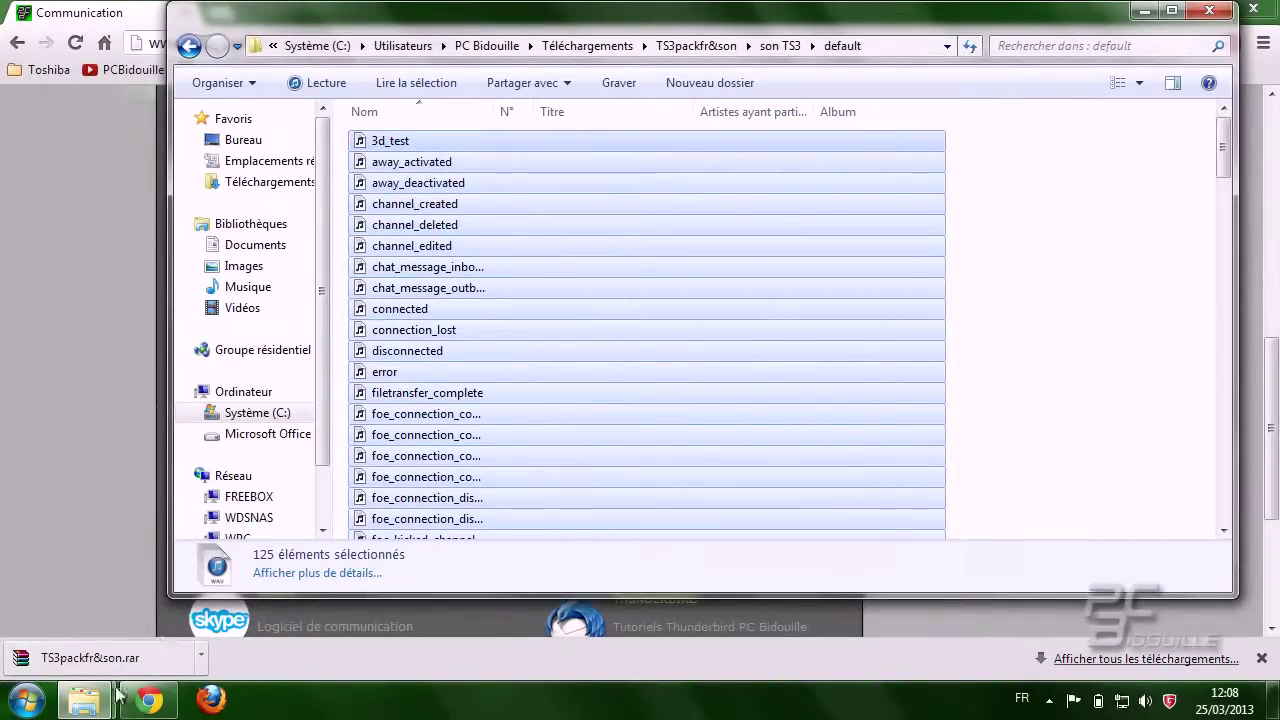
# Step: Paste the sound files into TeamSpeak 3 Client's sound\default folder, replacing all same-named files with administrator permission
pyautogui.moveTo(100, 697)
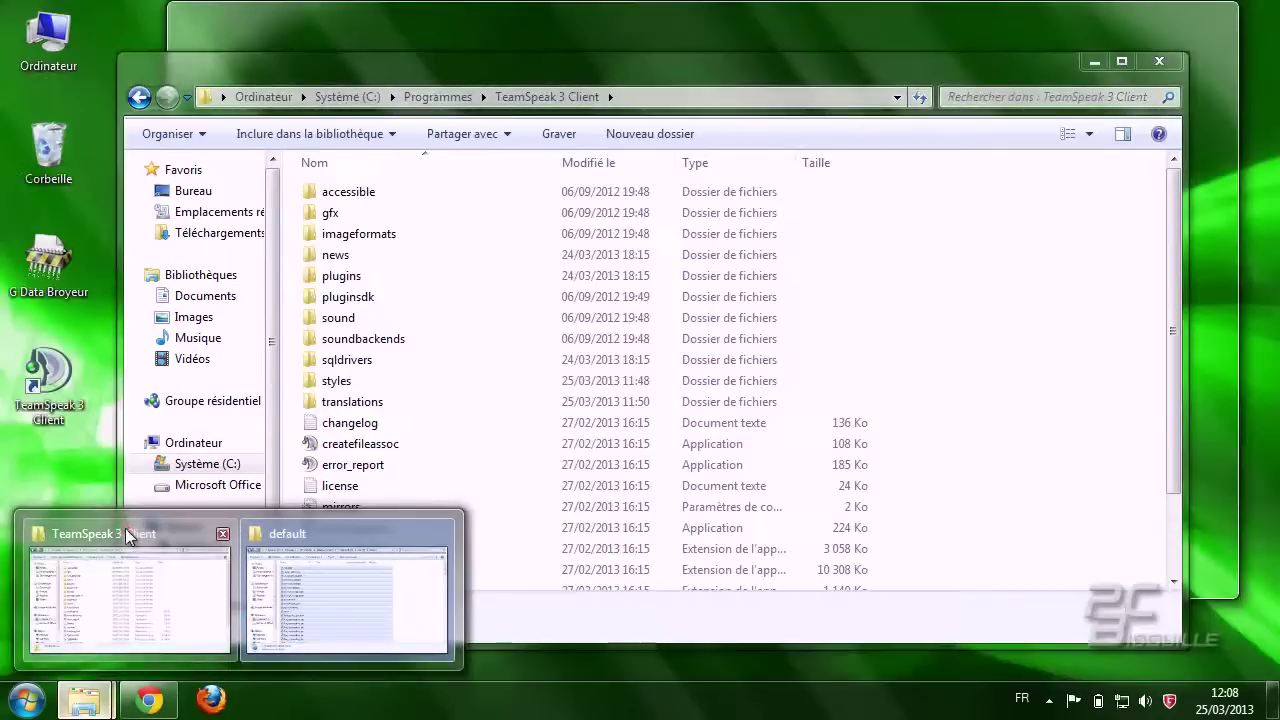
pyautogui.click(125, 528)
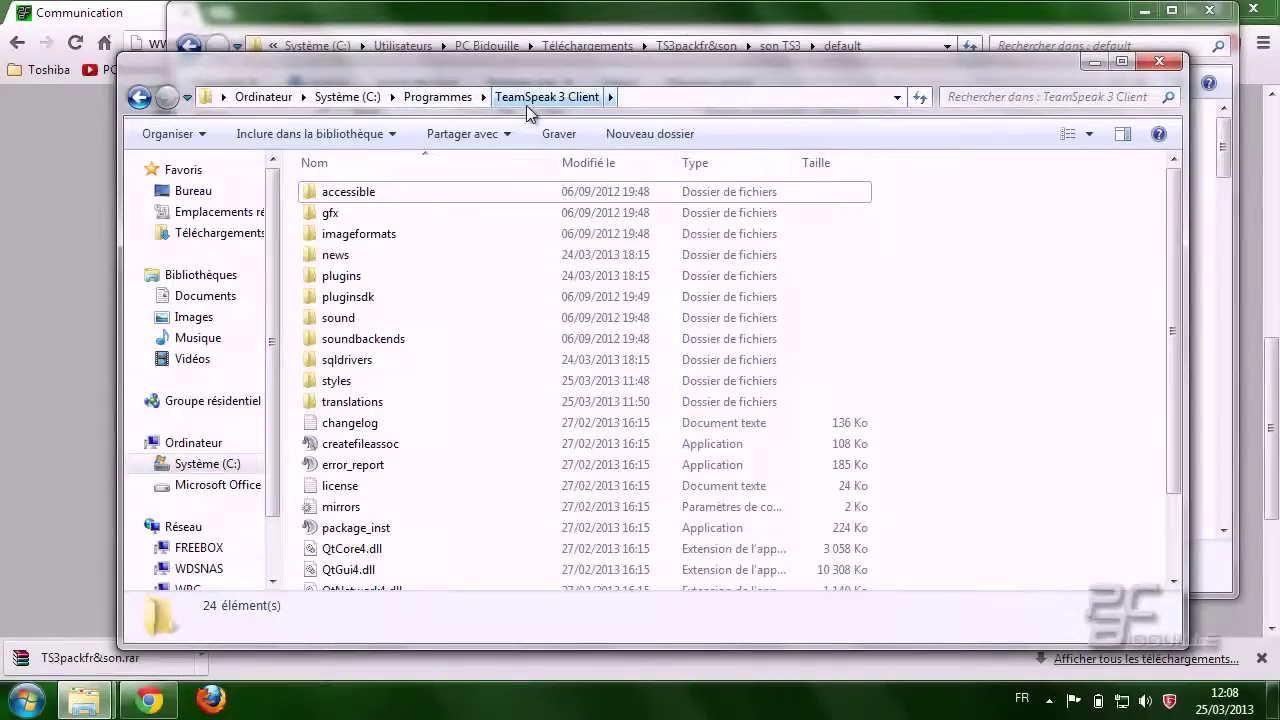
pyautogui.doubleClick(348, 318)
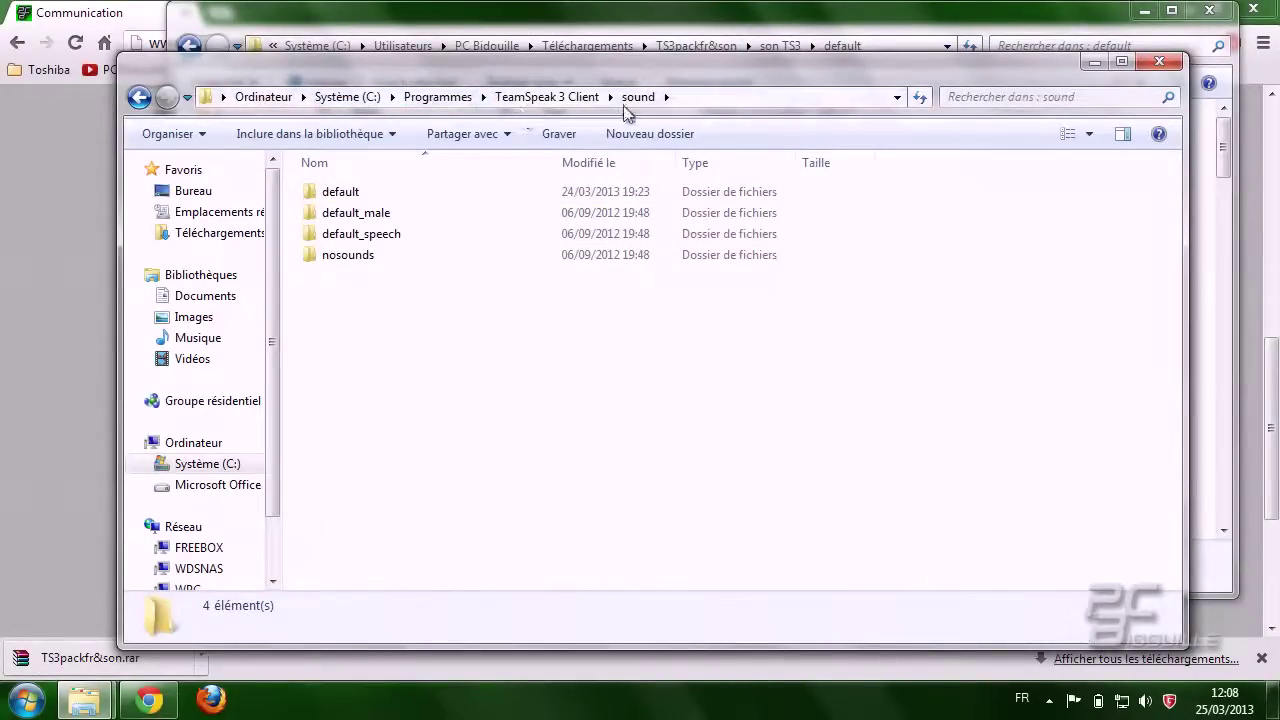
pyautogui.click(363, 195)
pyautogui.doubleClick(363, 195)
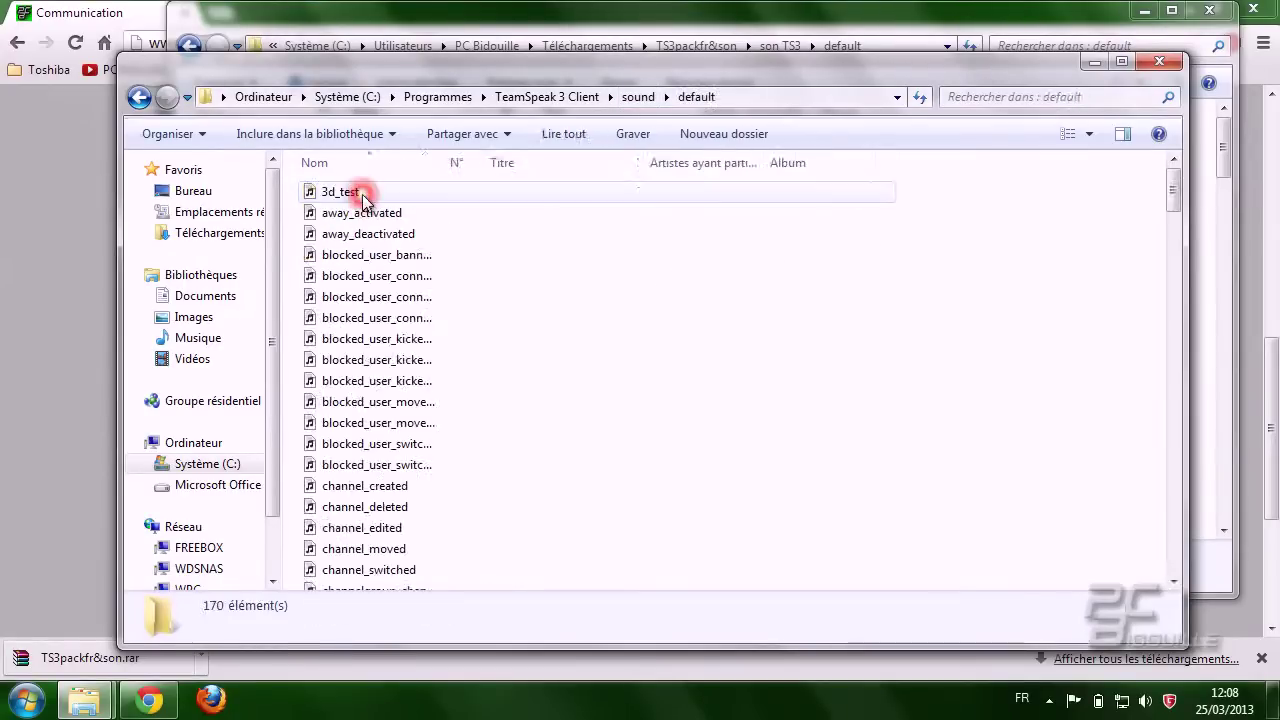
pyautogui.rightClick(570, 204)
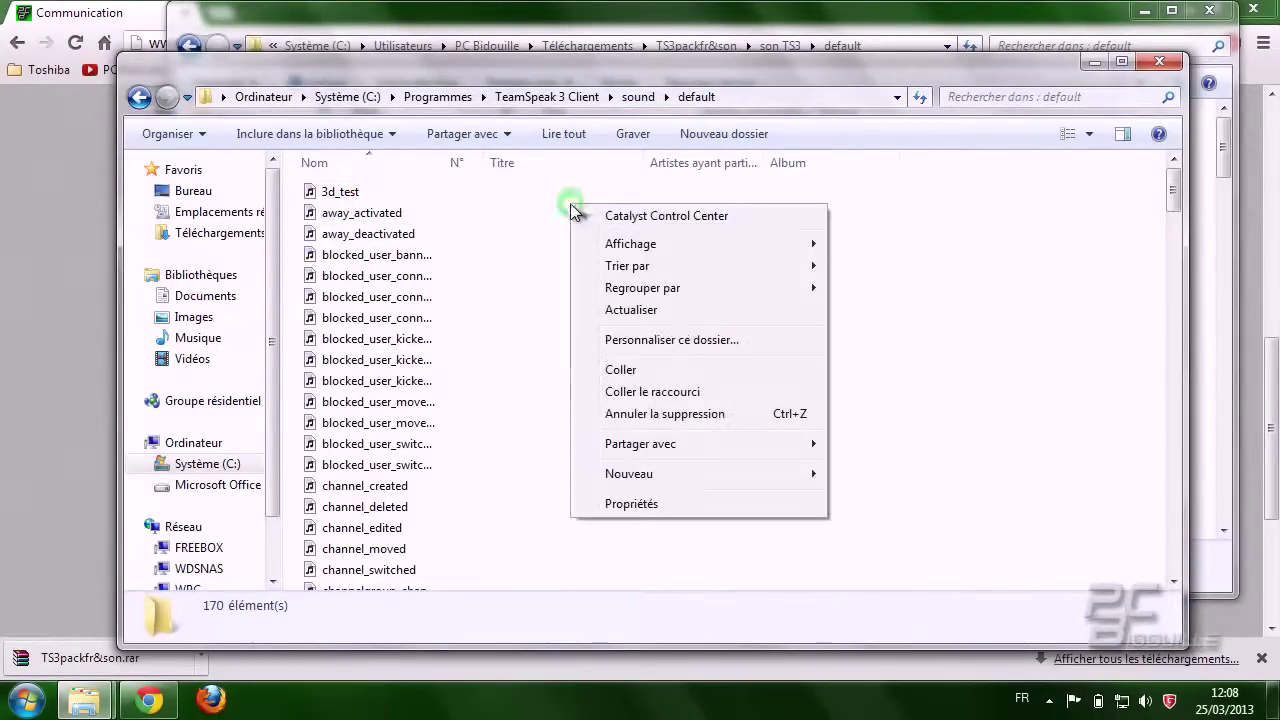
pyautogui.click(623, 369)
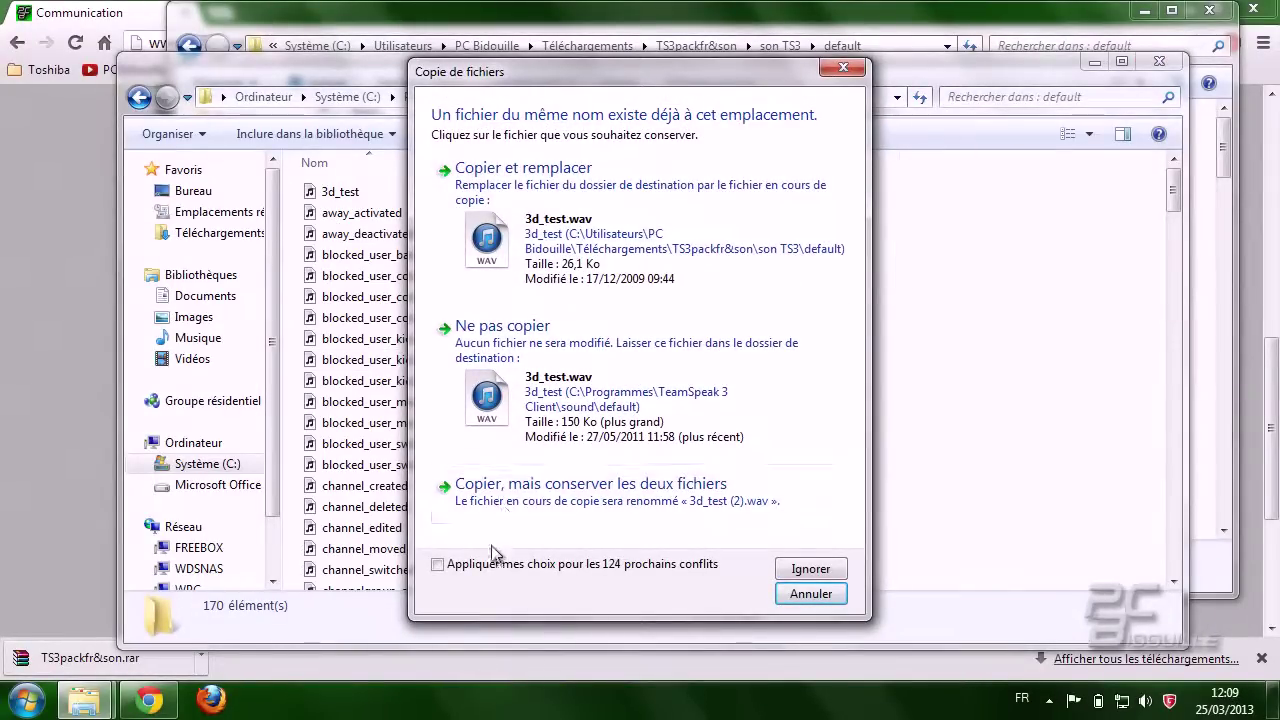
pyautogui.click(438, 566)
pyautogui.click(509, 217)
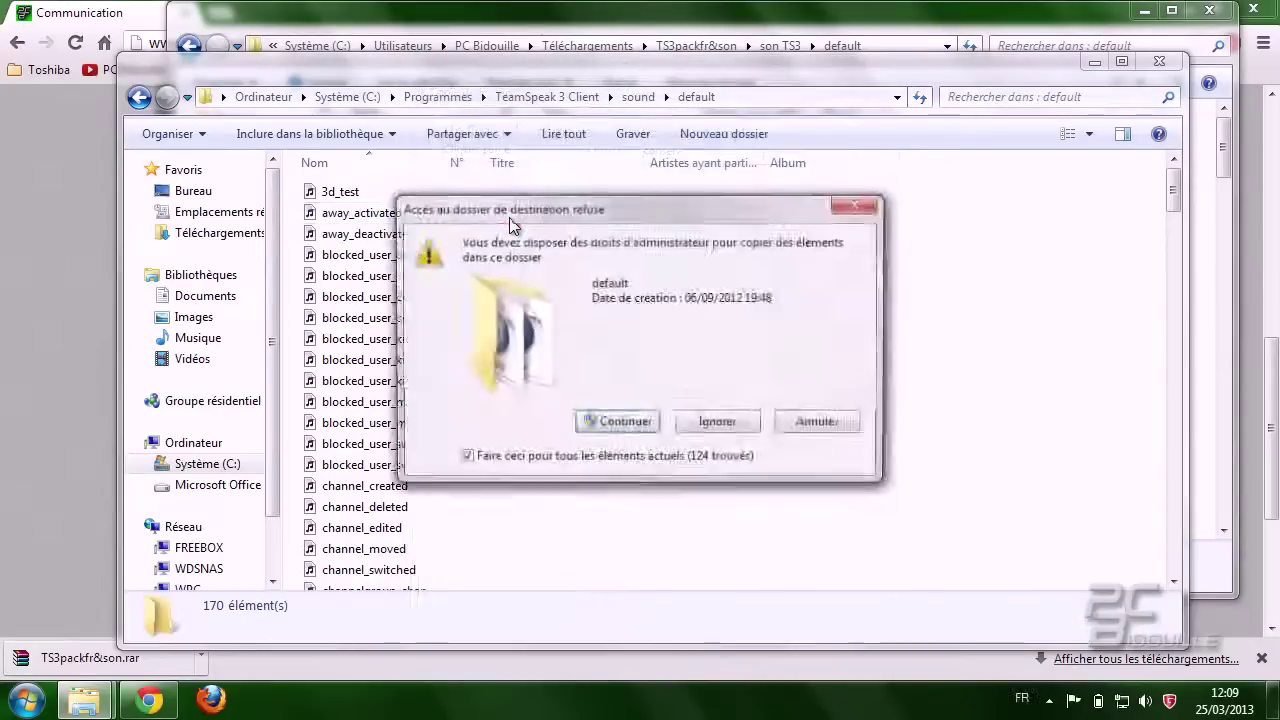
pyautogui.click(597, 424)
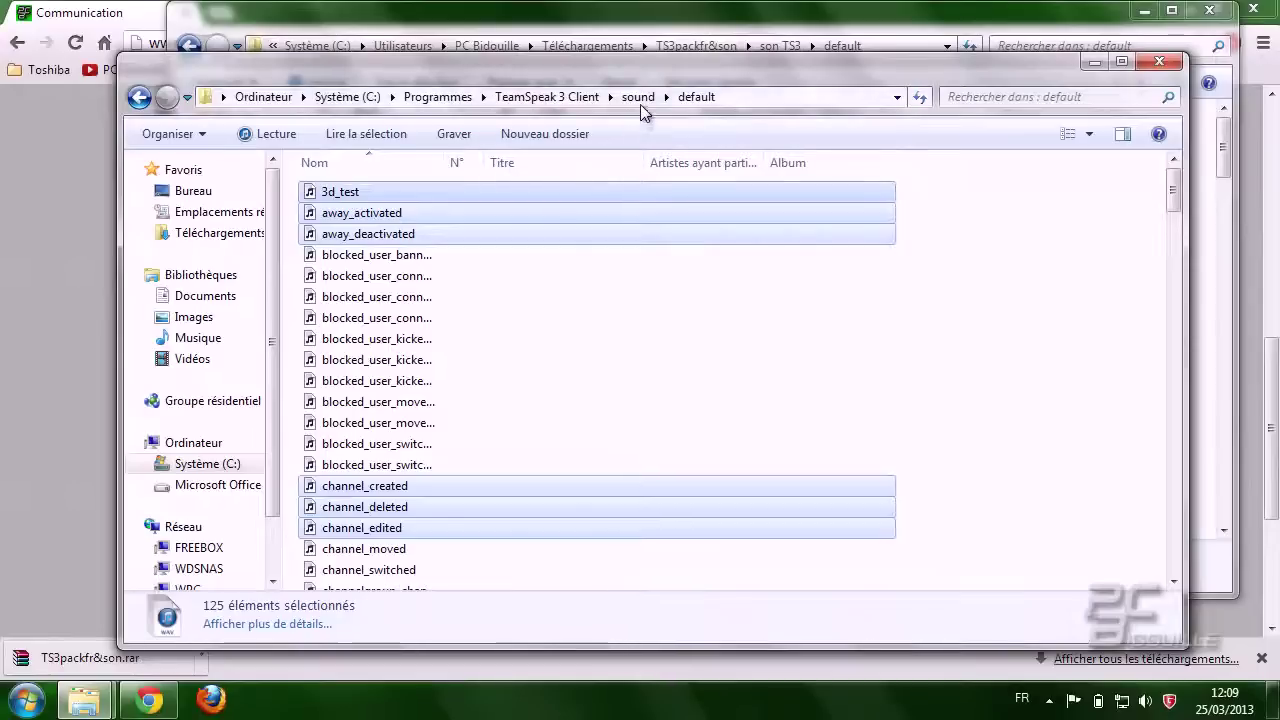
# Step: Copy lagos_fr.qm, permissions_fr.qm and qt_fr.qm from the Traduction_FR_TS3 subfolder of the extracted TS3packfr&son folder
pyautogui.click(590, 100)
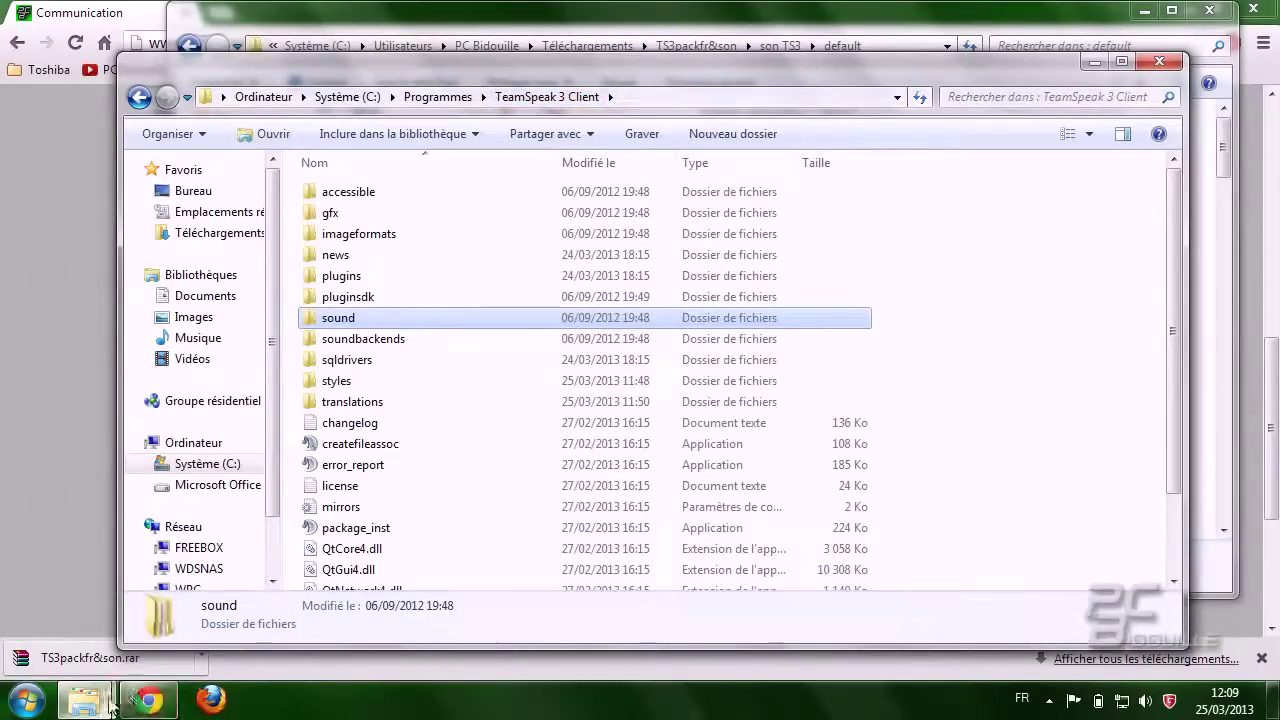
pyautogui.moveTo(84, 700)
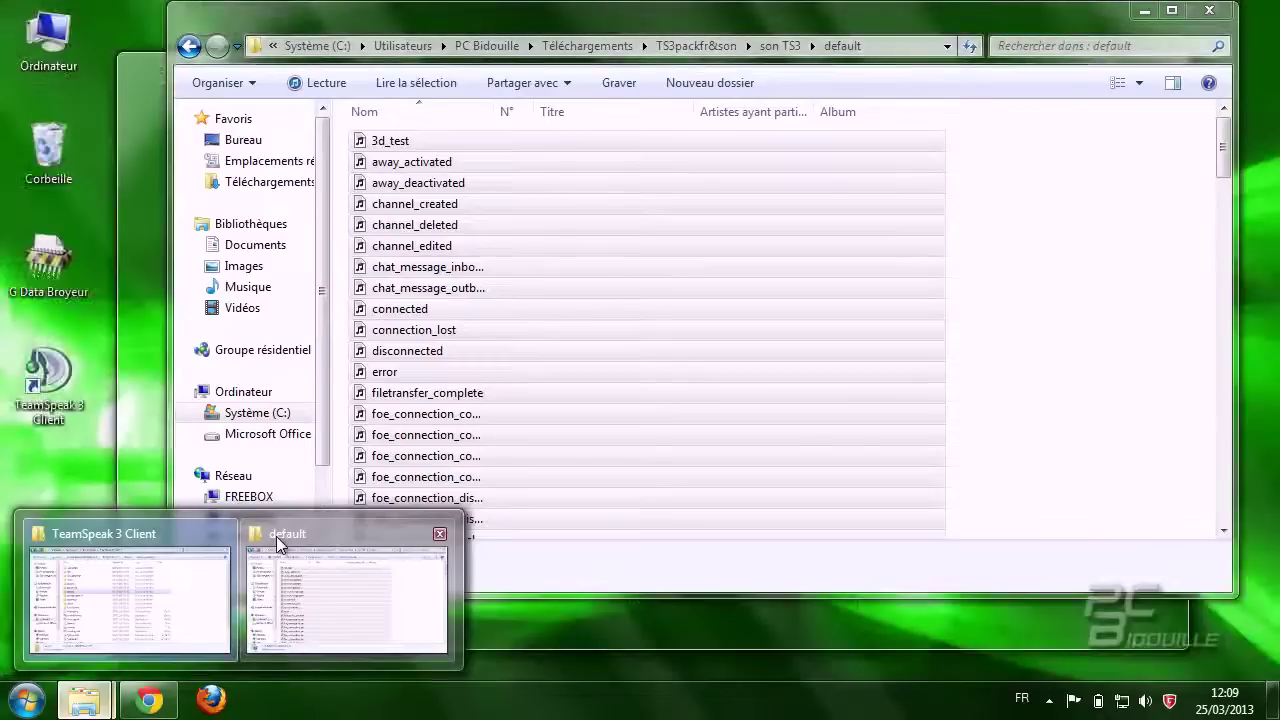
pyautogui.click(276, 537)
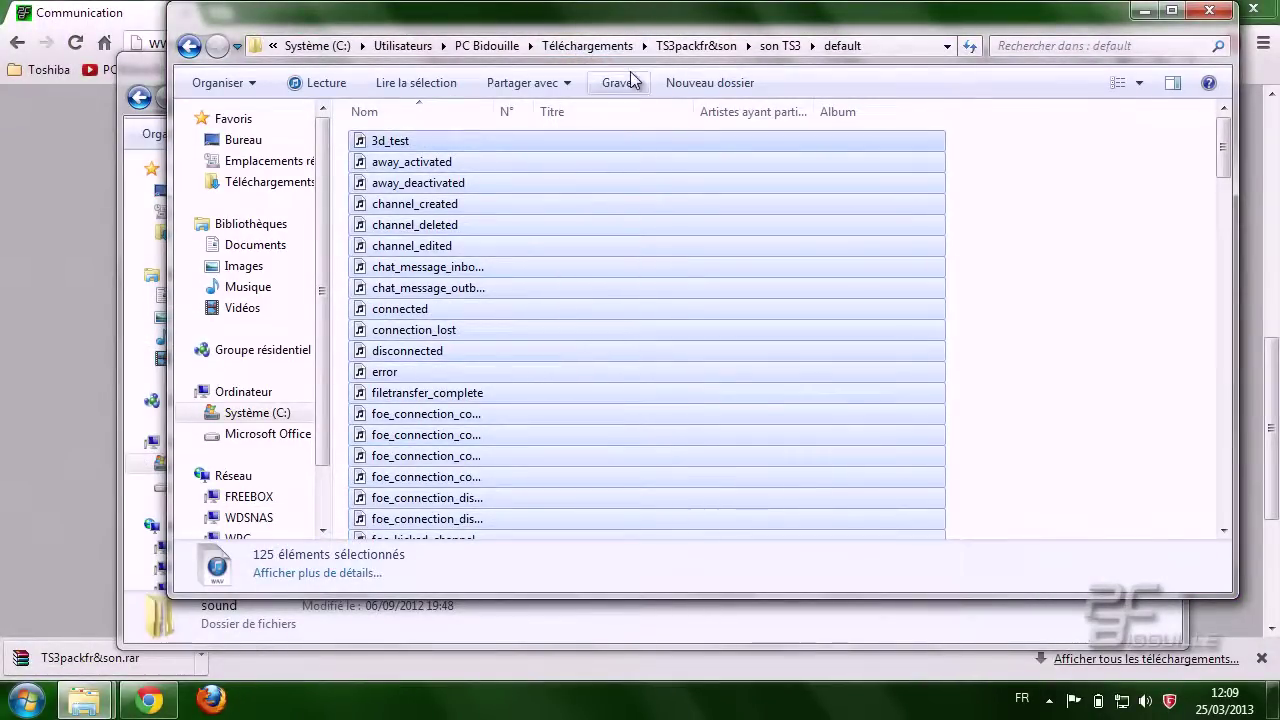
pyautogui.click(613, 50)
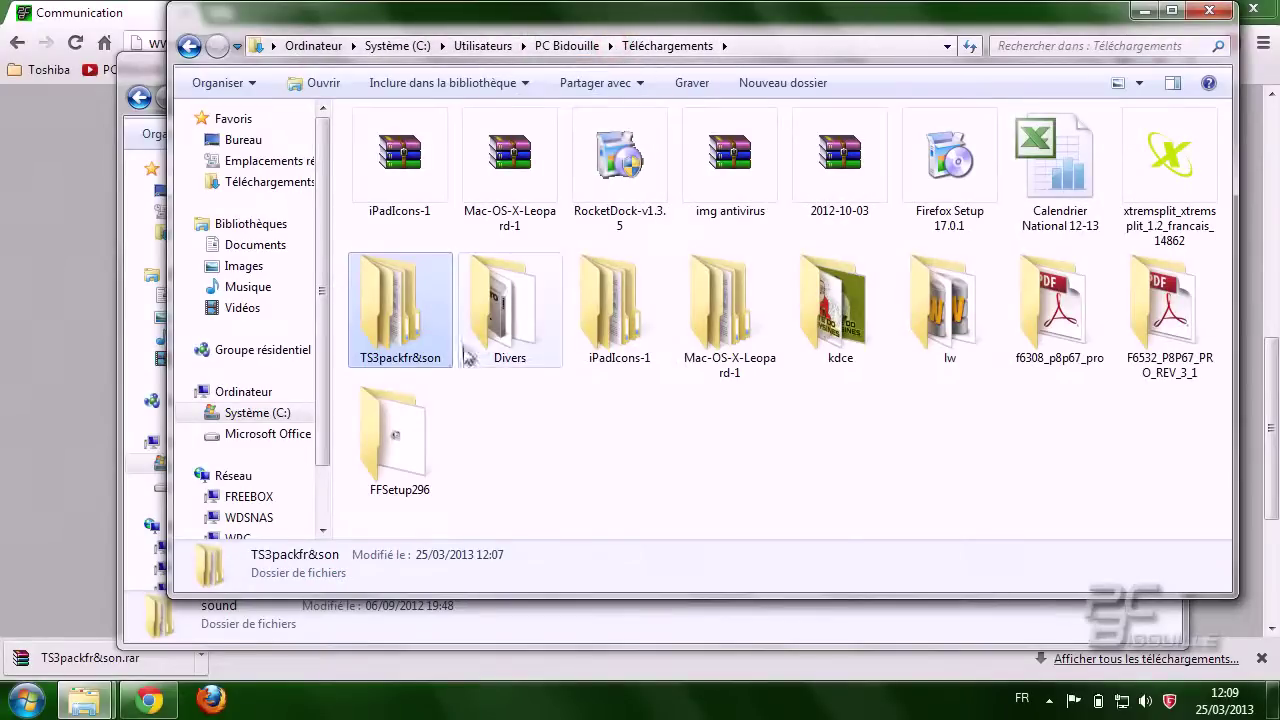
pyautogui.doubleClick(376, 313)
pyautogui.doubleClick(410, 166)
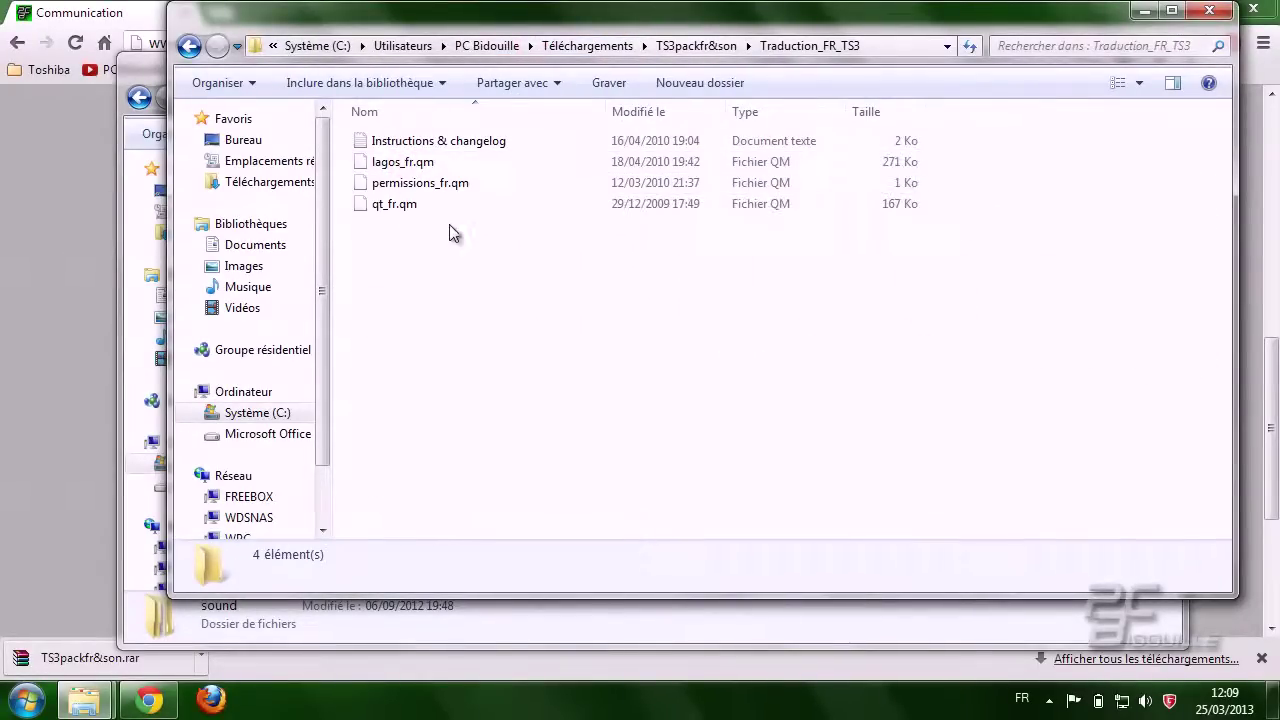
pyautogui.moveTo(447, 242); pyautogui.dragTo(386, 163)
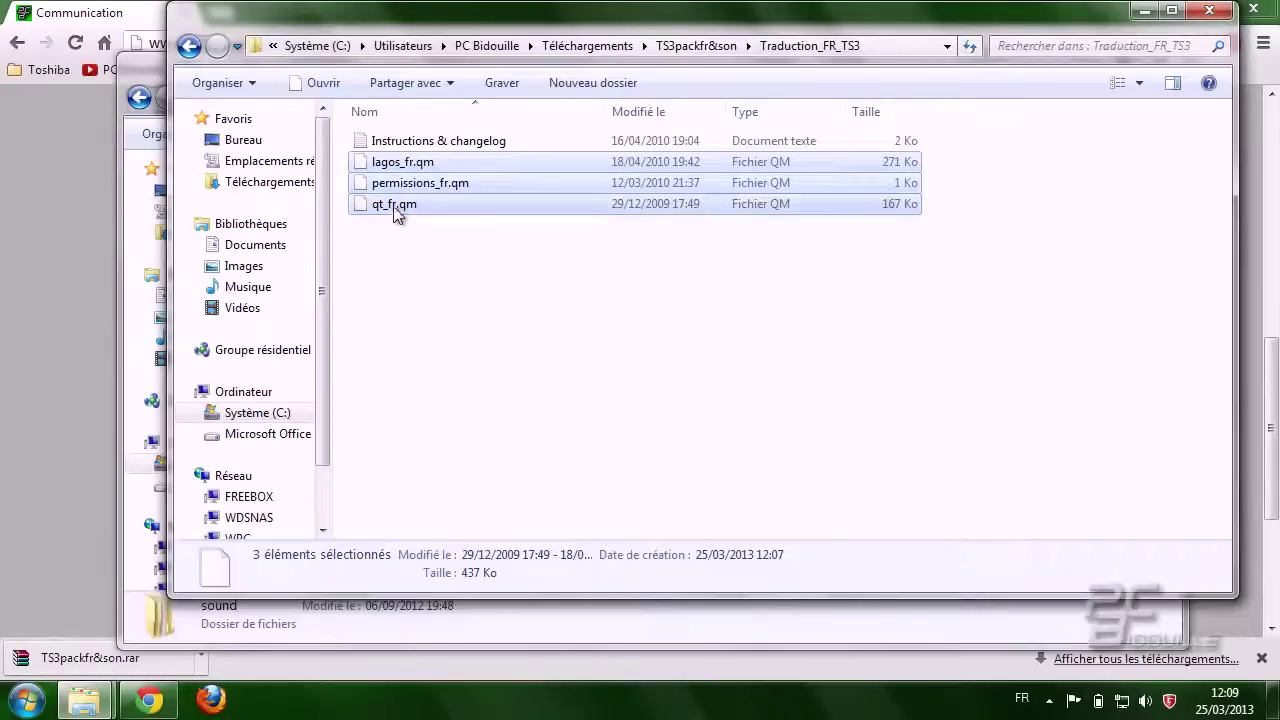
pyautogui.rightClick(393, 206)
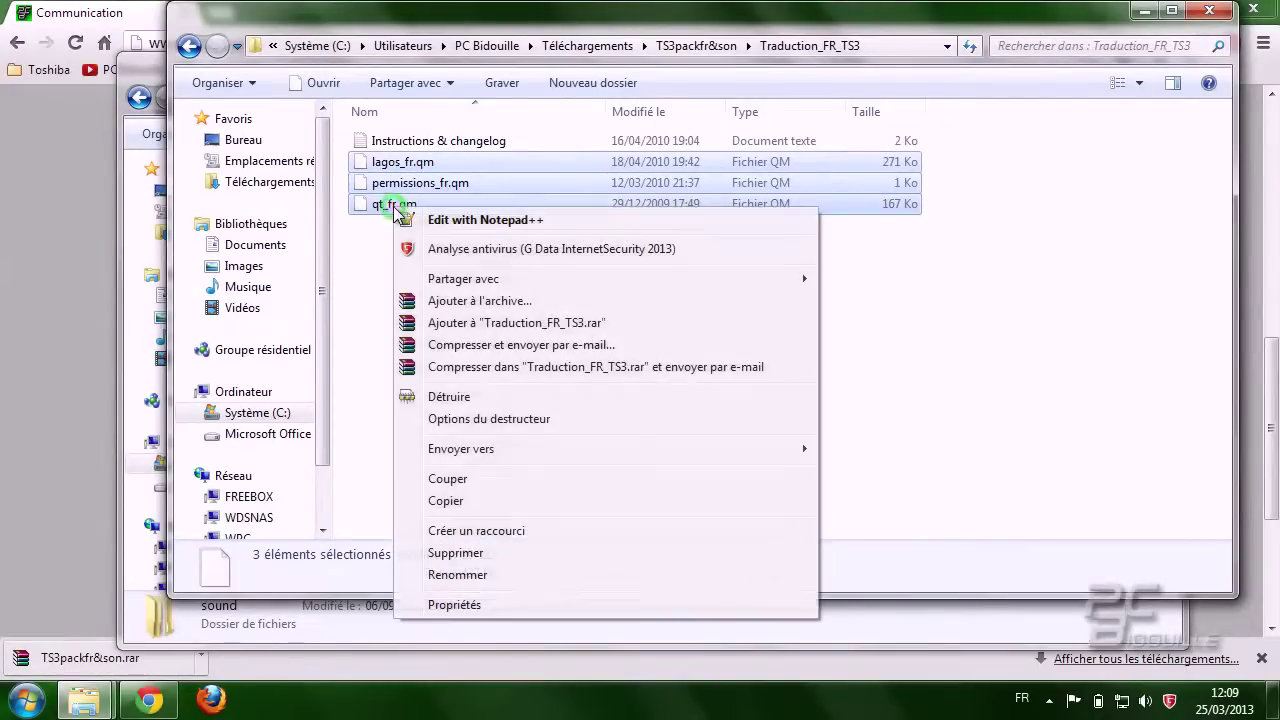
pyautogui.click(452, 503)
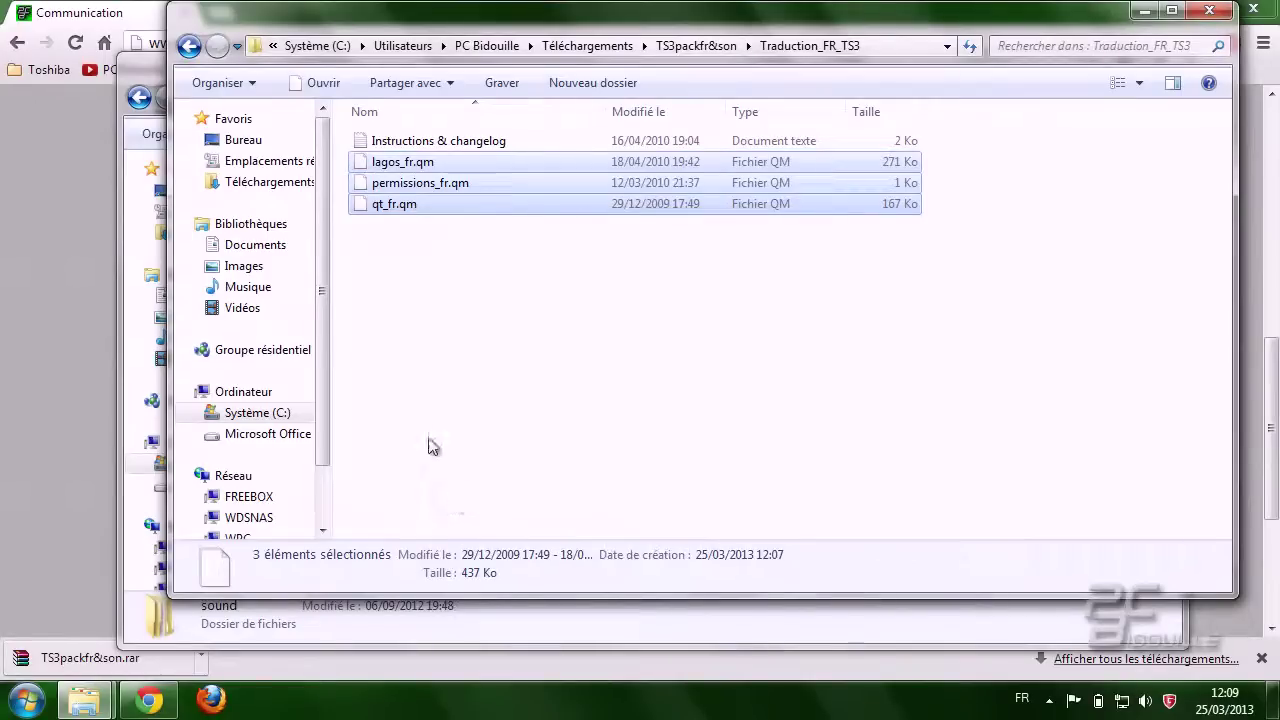
# Step: Paste the three French .qm files into TeamSpeak 3 Client's translations folder, granting administrator permission for the copy
pyautogui.click(150, 75)
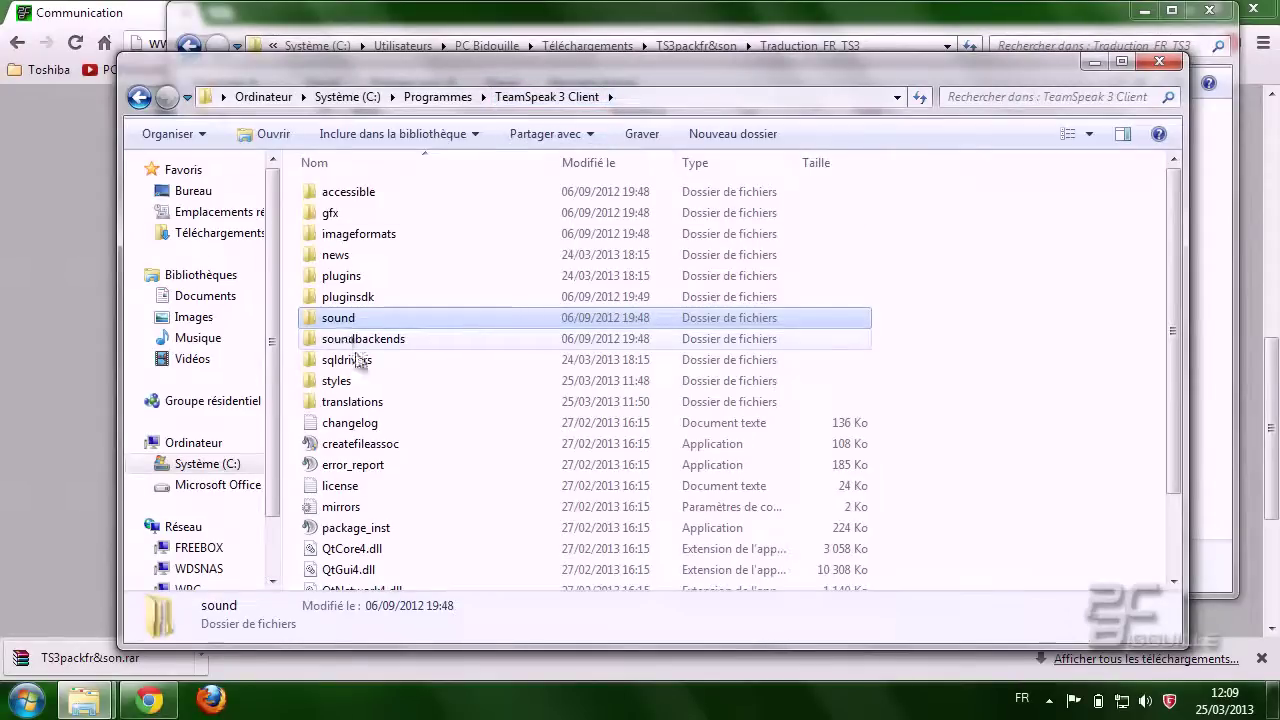
pyautogui.doubleClick(355, 404)
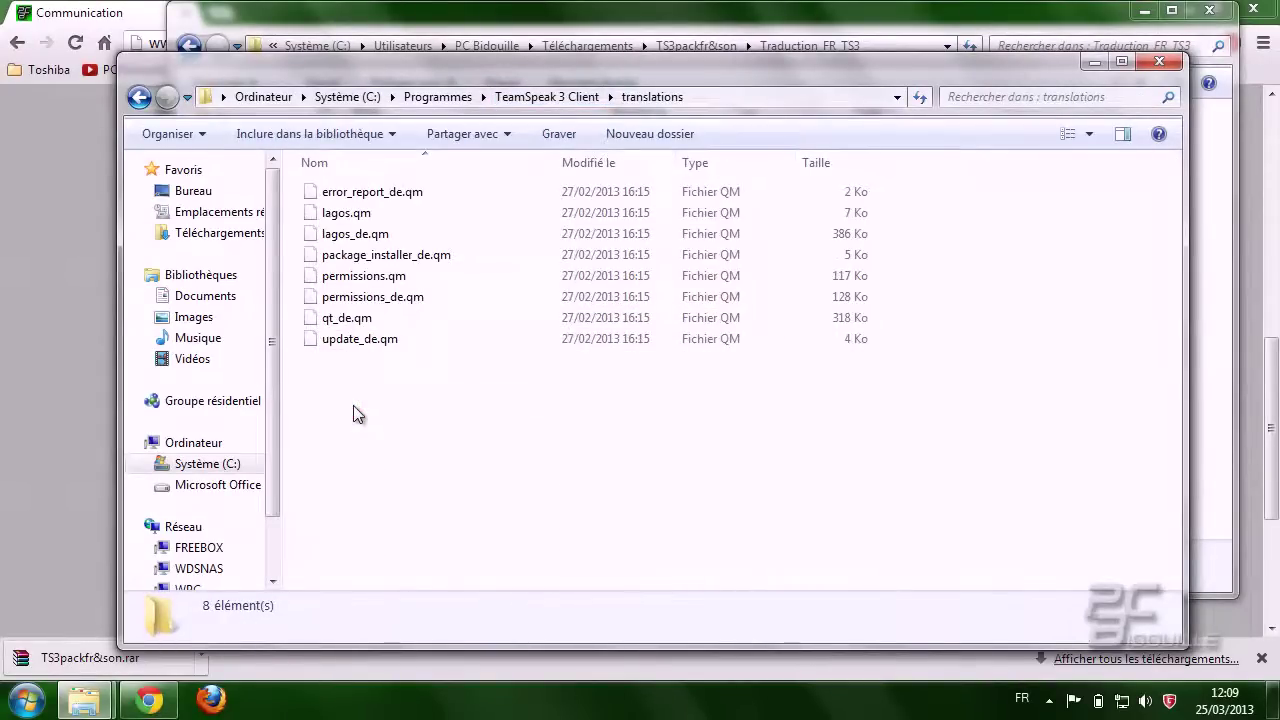
pyautogui.rightClick(358, 409)
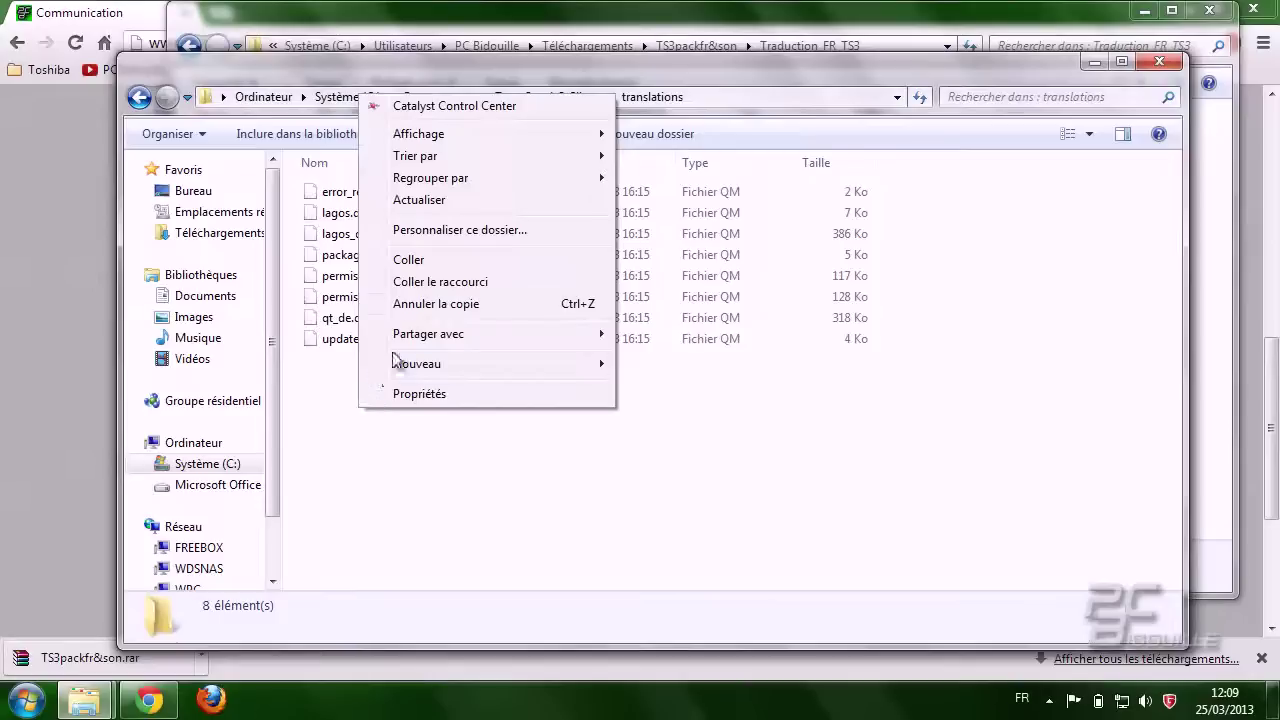
pyautogui.click(425, 259)
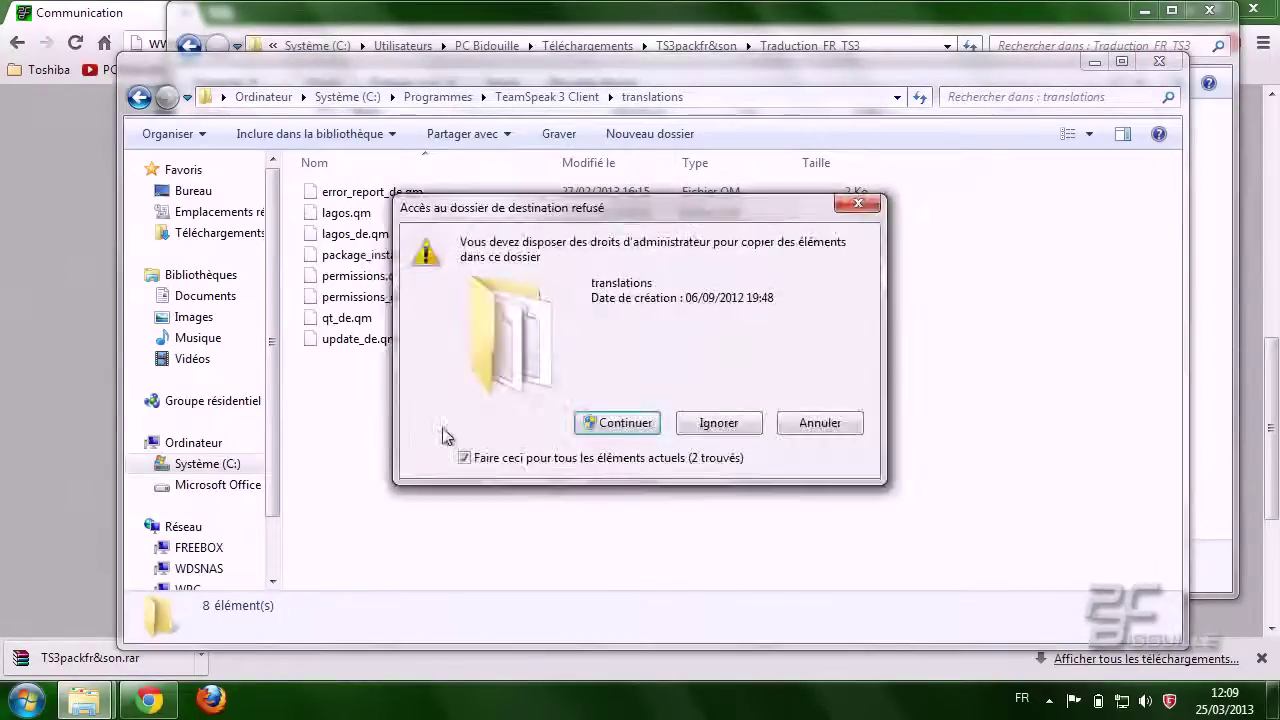
pyautogui.click(620, 423)
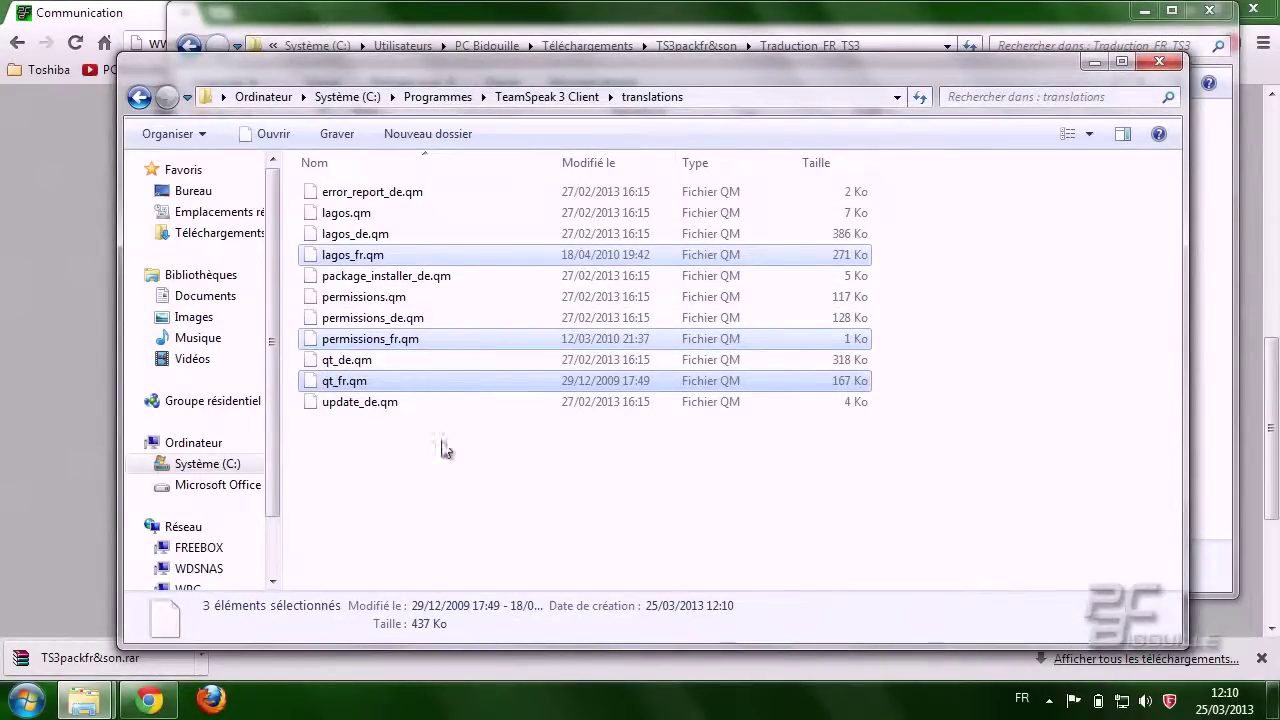
# Step: Compare the source and translations folders, deselect the pasted files, and clear both folder windows and the browser off the desktop
pyautogui.click(556, 24)
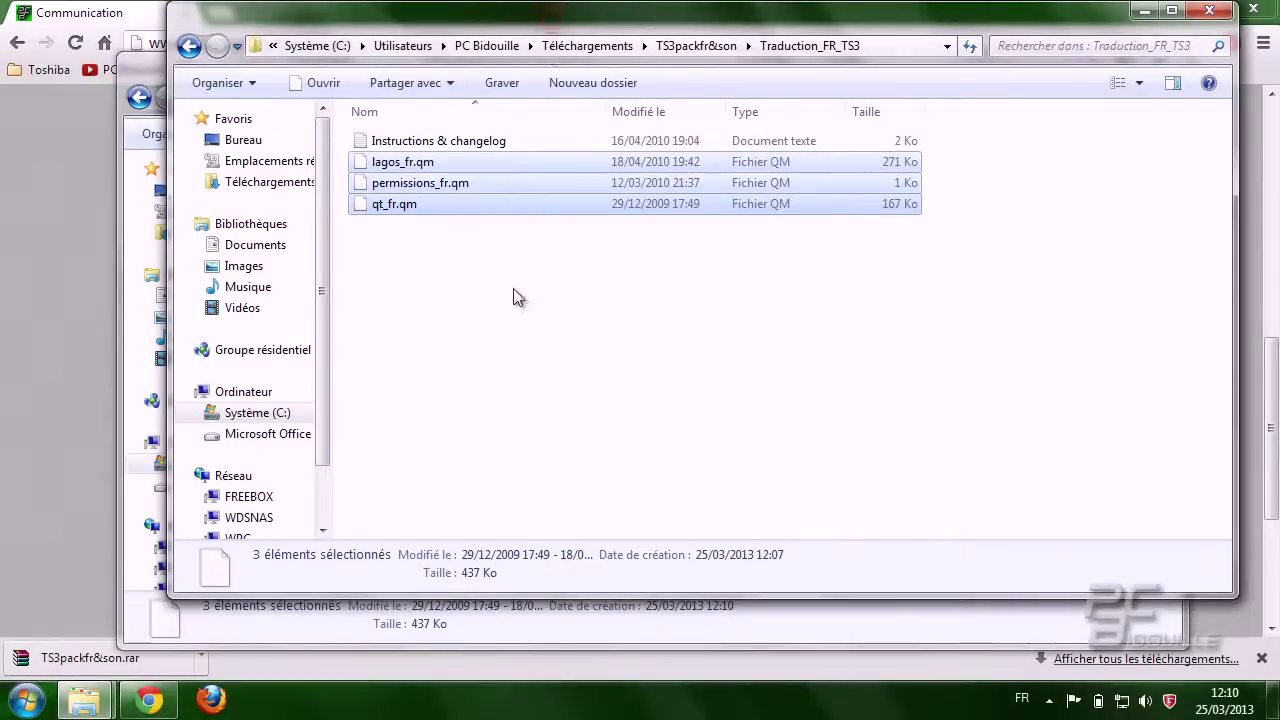
pyautogui.click(152, 74)
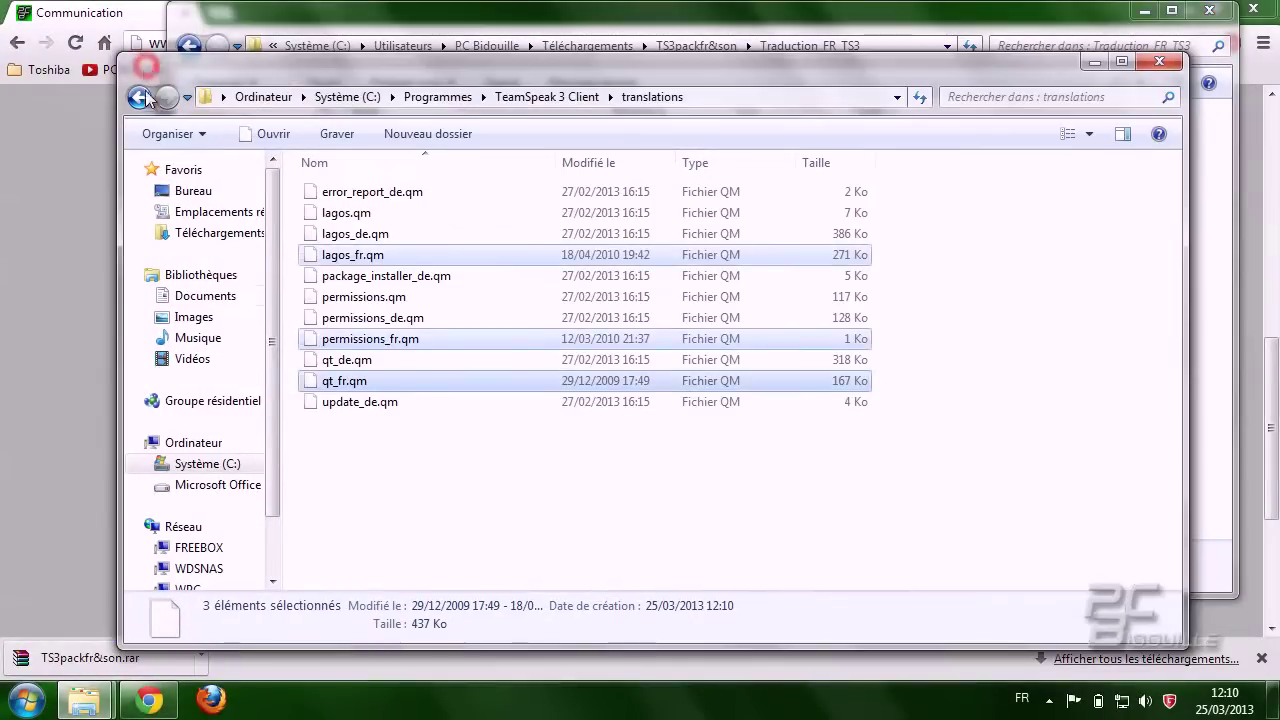
pyautogui.click(366, 466)
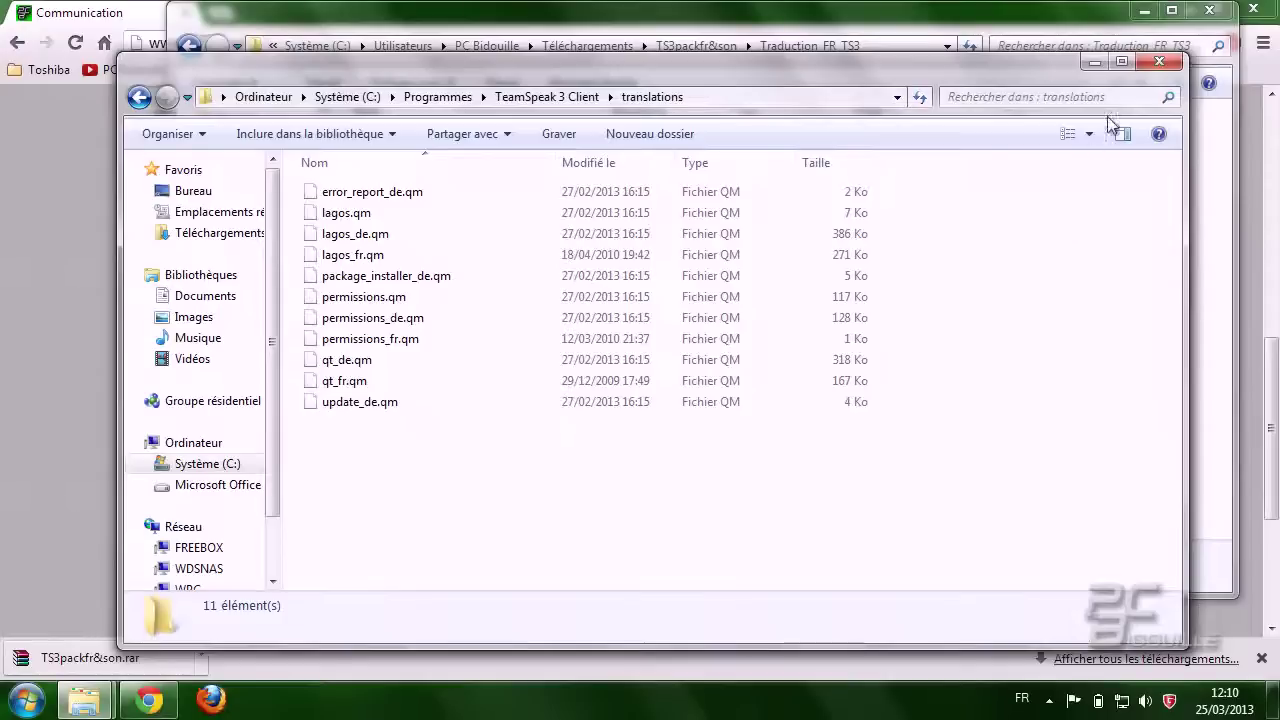
pyautogui.click(1097, 64)
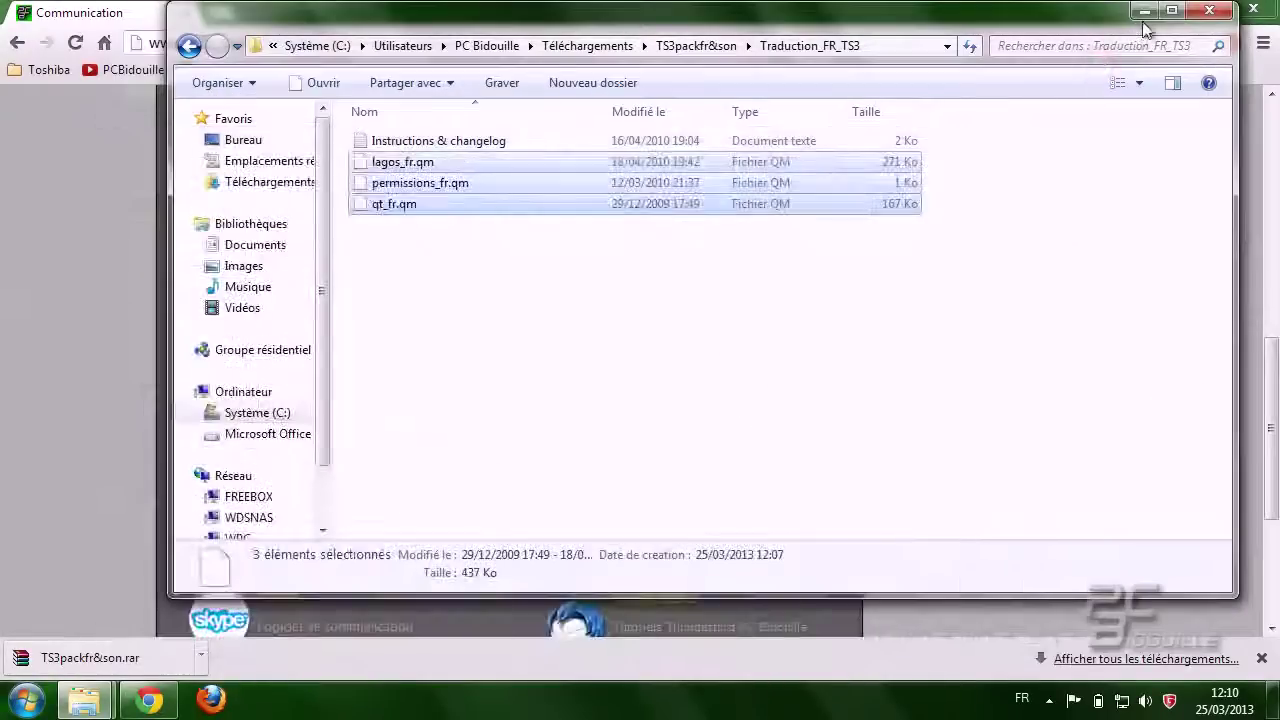
pyautogui.click(1144, 12)
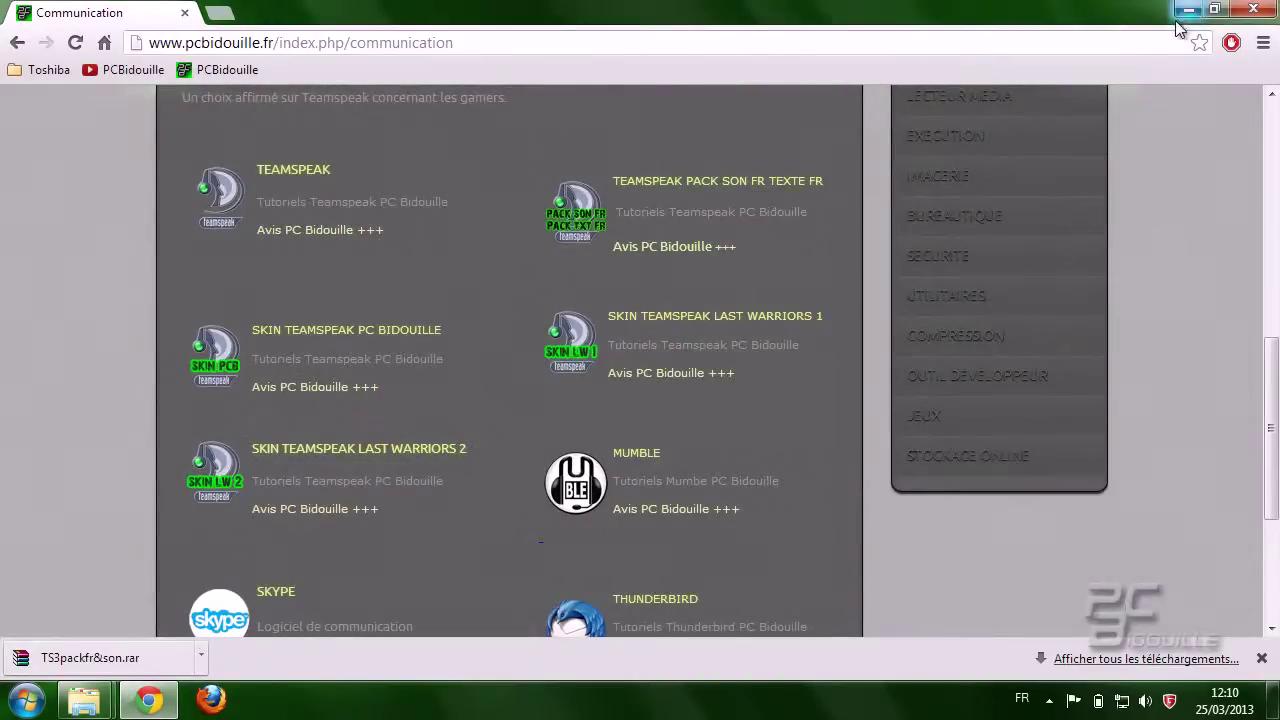
pyautogui.click(1263, 660)
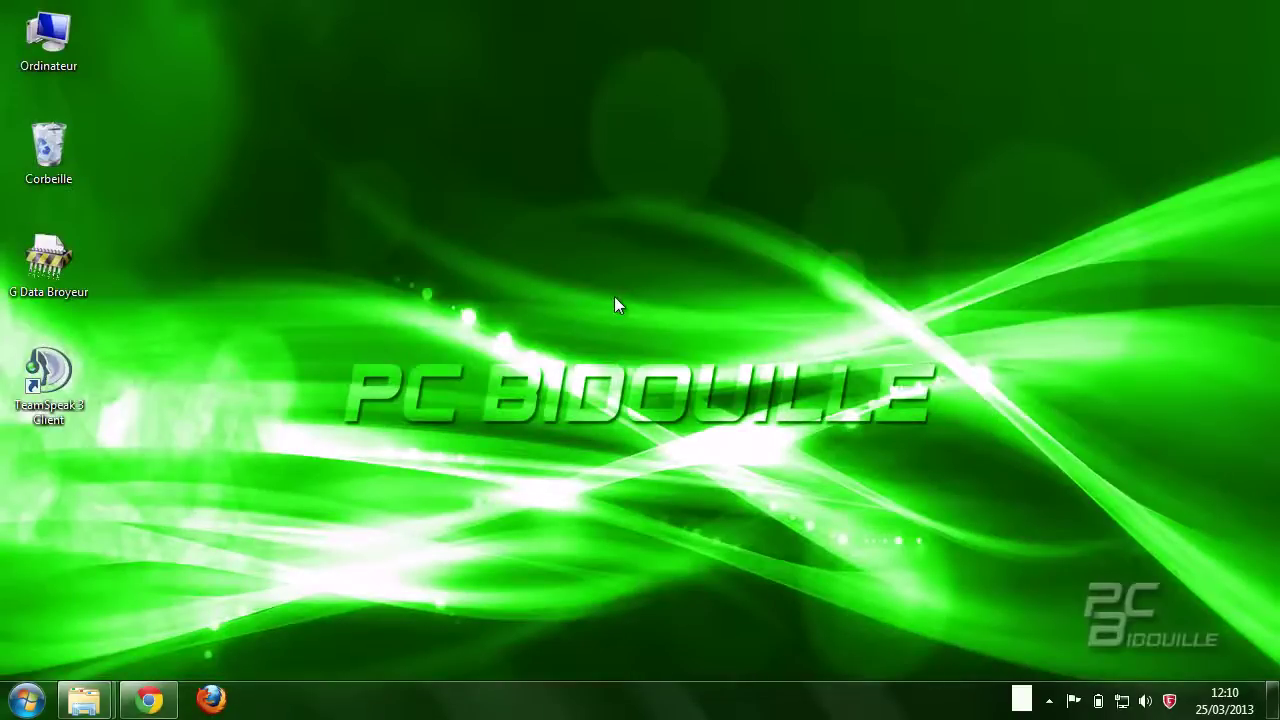
# Step: Launch TeamSpeak 3 Client from the desktop and connect to the bookmarked TS LW server
pyautogui.doubleClick(30, 385)
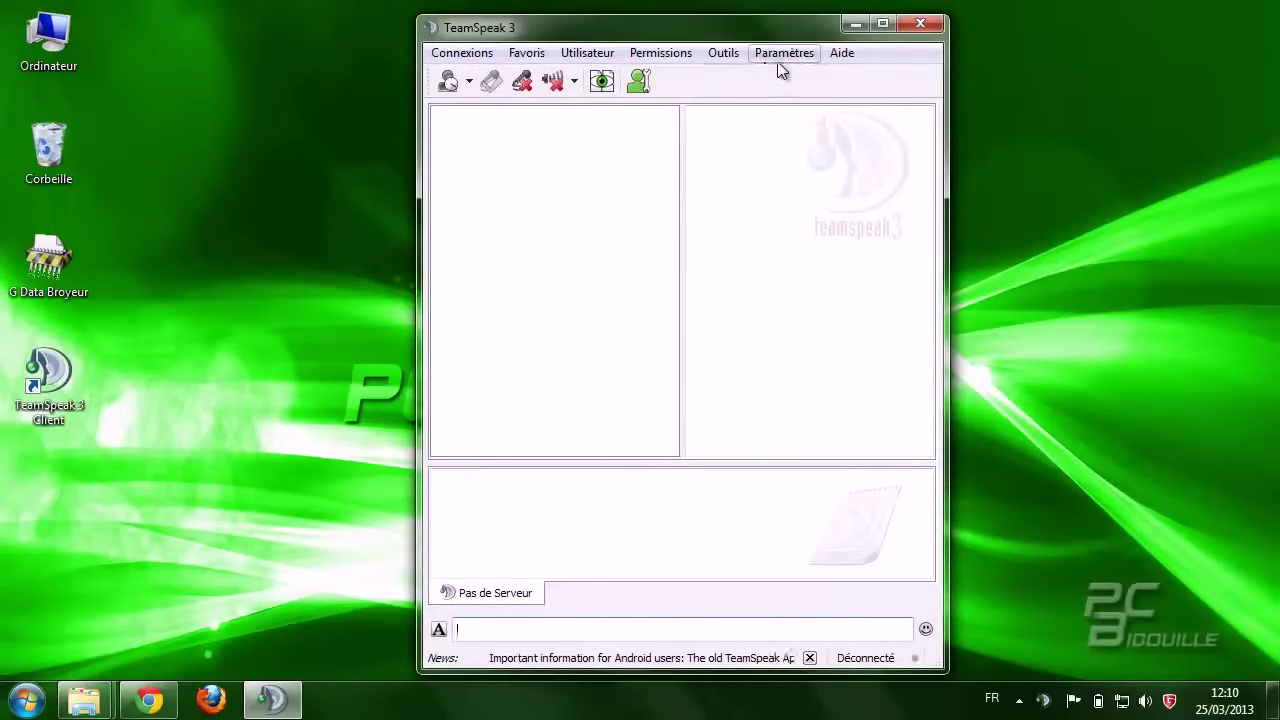
pyautogui.click(488, 58)
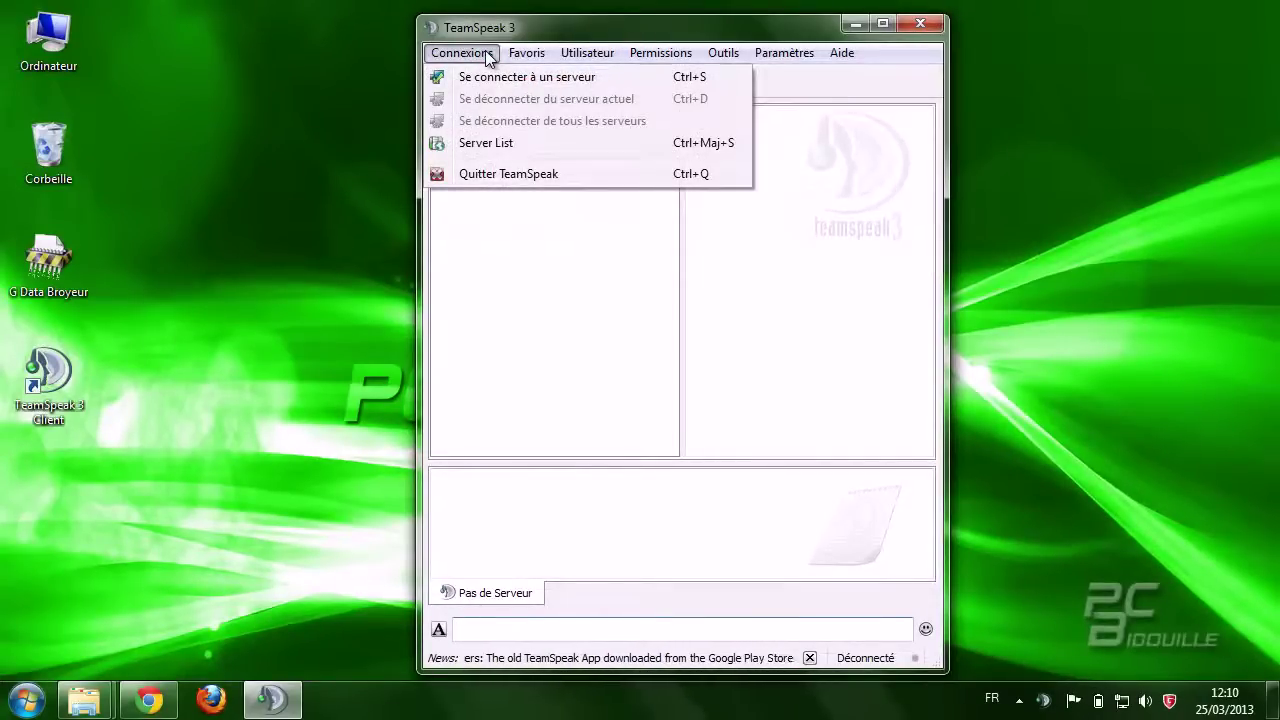
pyautogui.moveTo(517, 50)
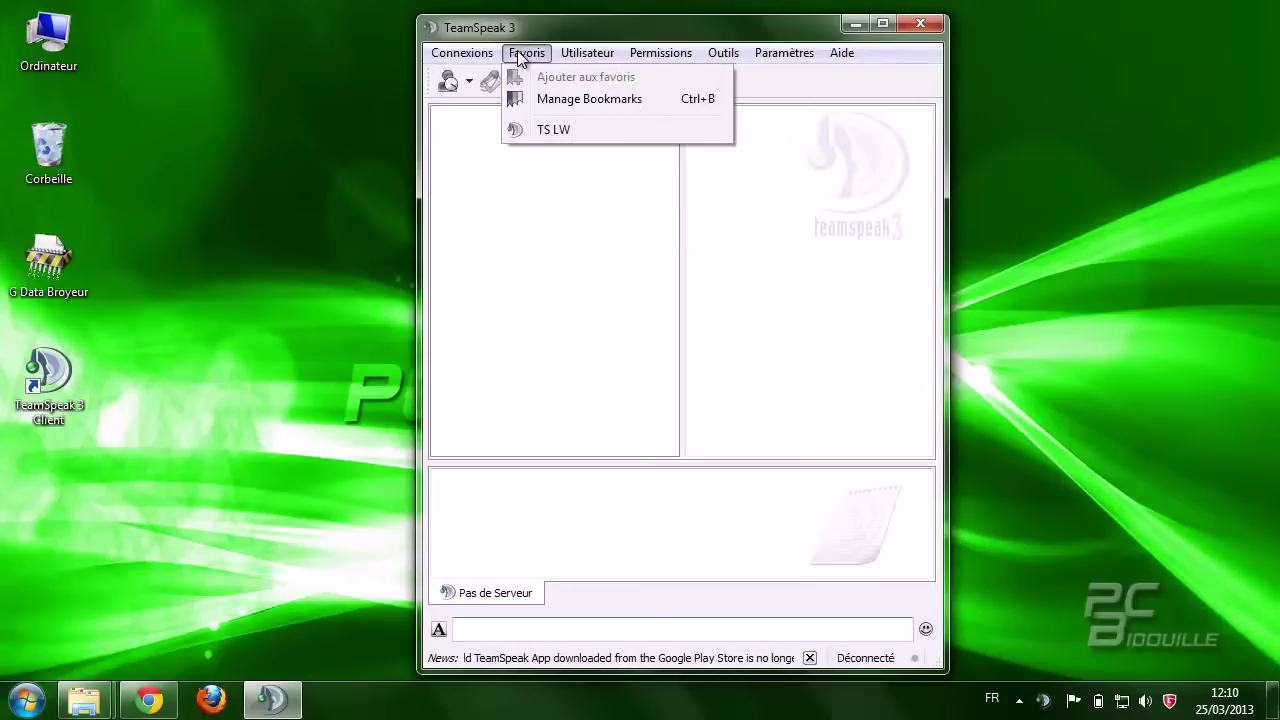
pyautogui.click(551, 129)
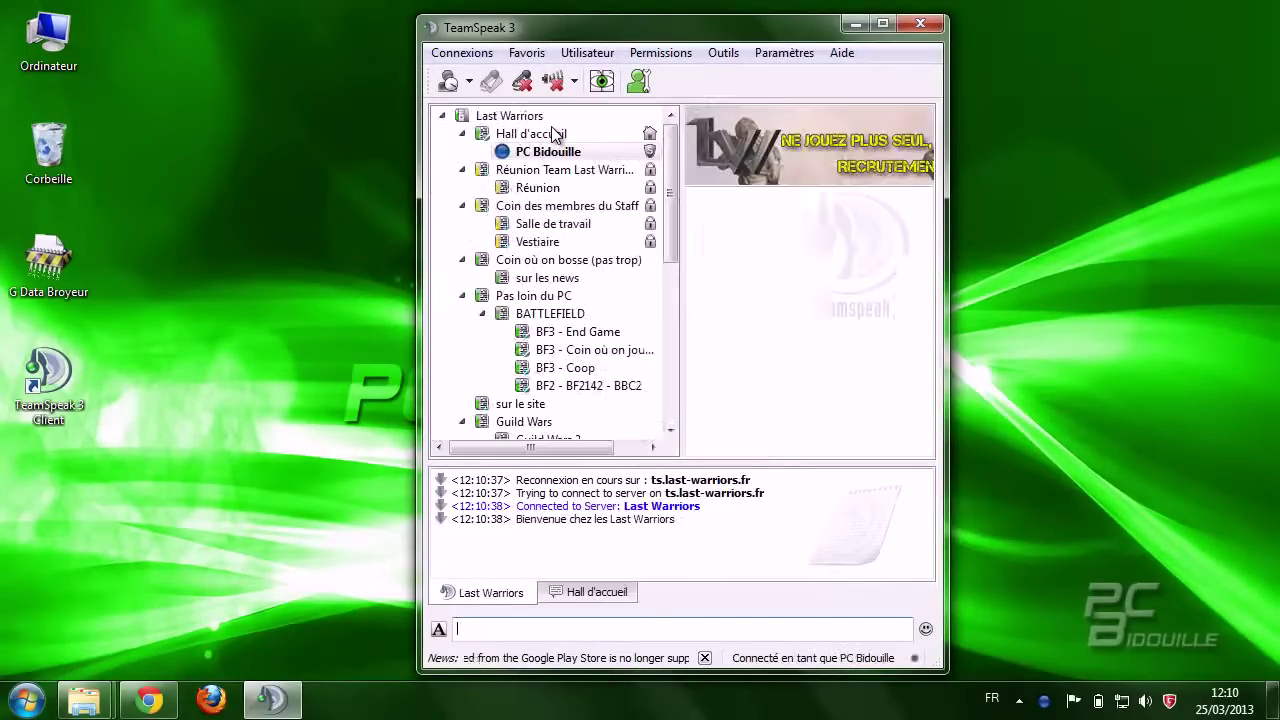
# Step: Test the sounds by switching to Réunion Team Last Warriors, Vestiaire and back to Hall d'accueil, and close TeamSpeak
pyautogui.doubleClick(543, 172)
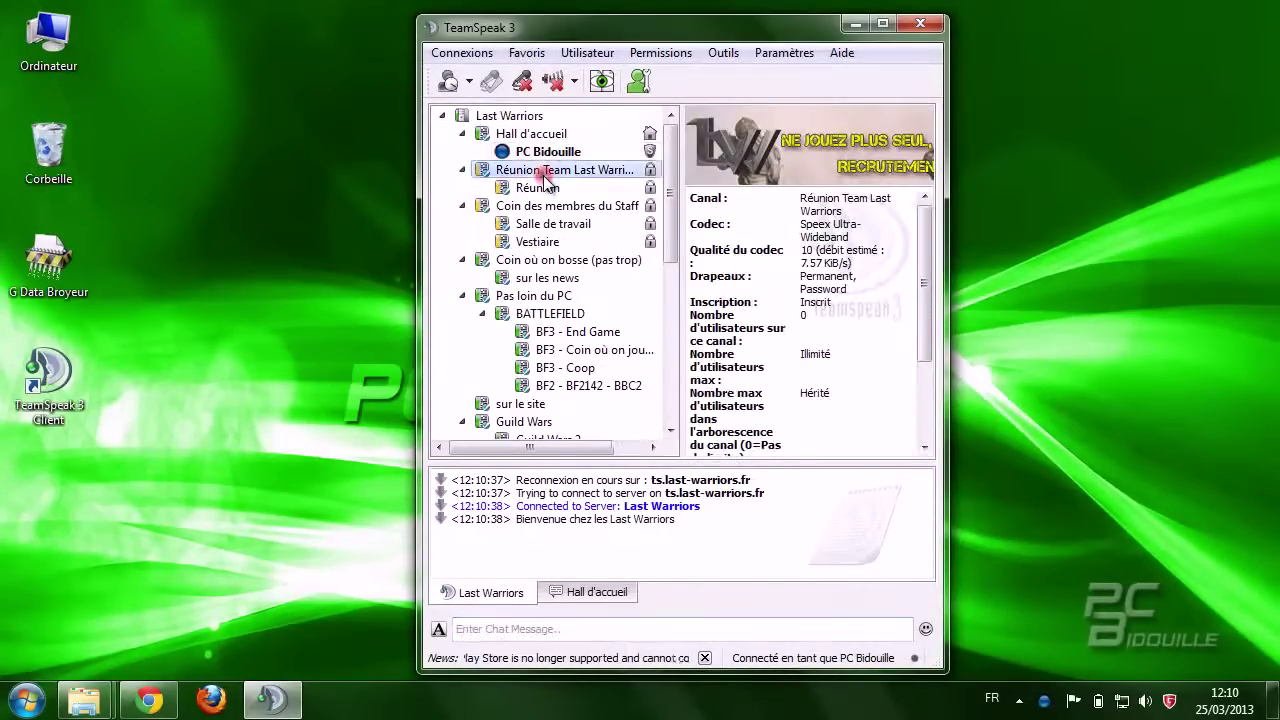
pyautogui.moveTo(543, 180); pyautogui.dragTo(533, 242)
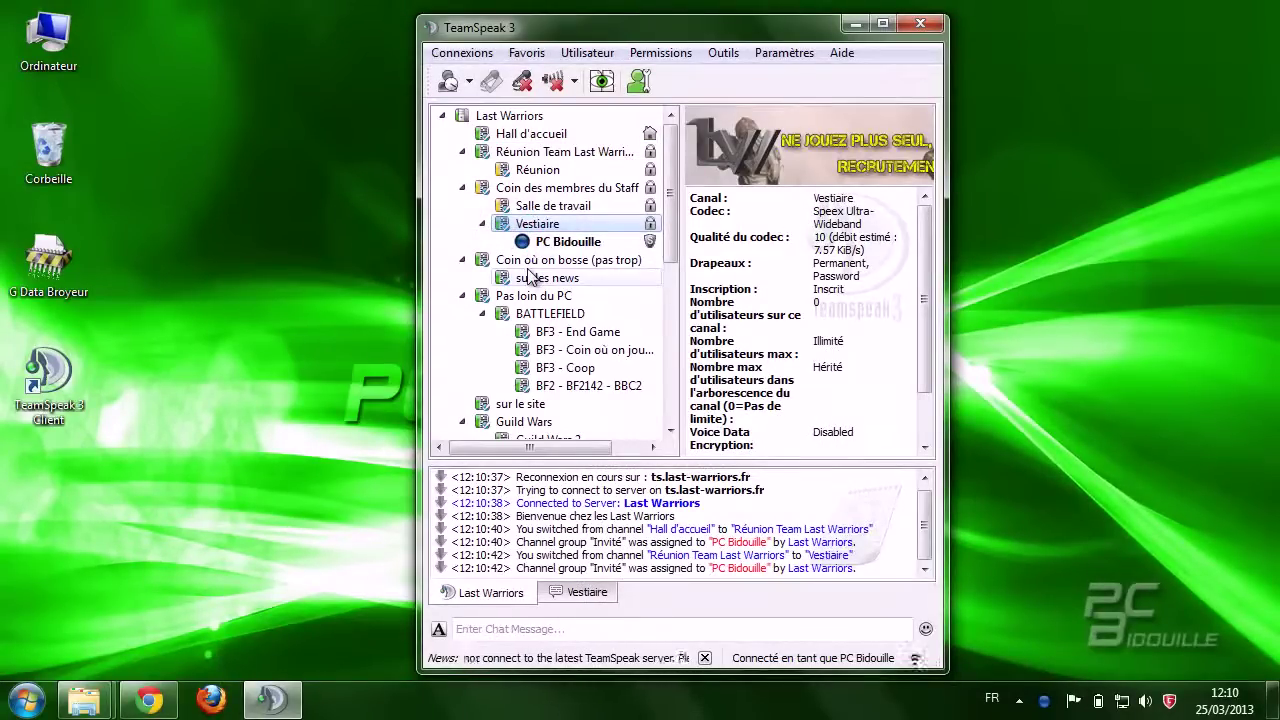
pyautogui.doubleClick(515, 136)
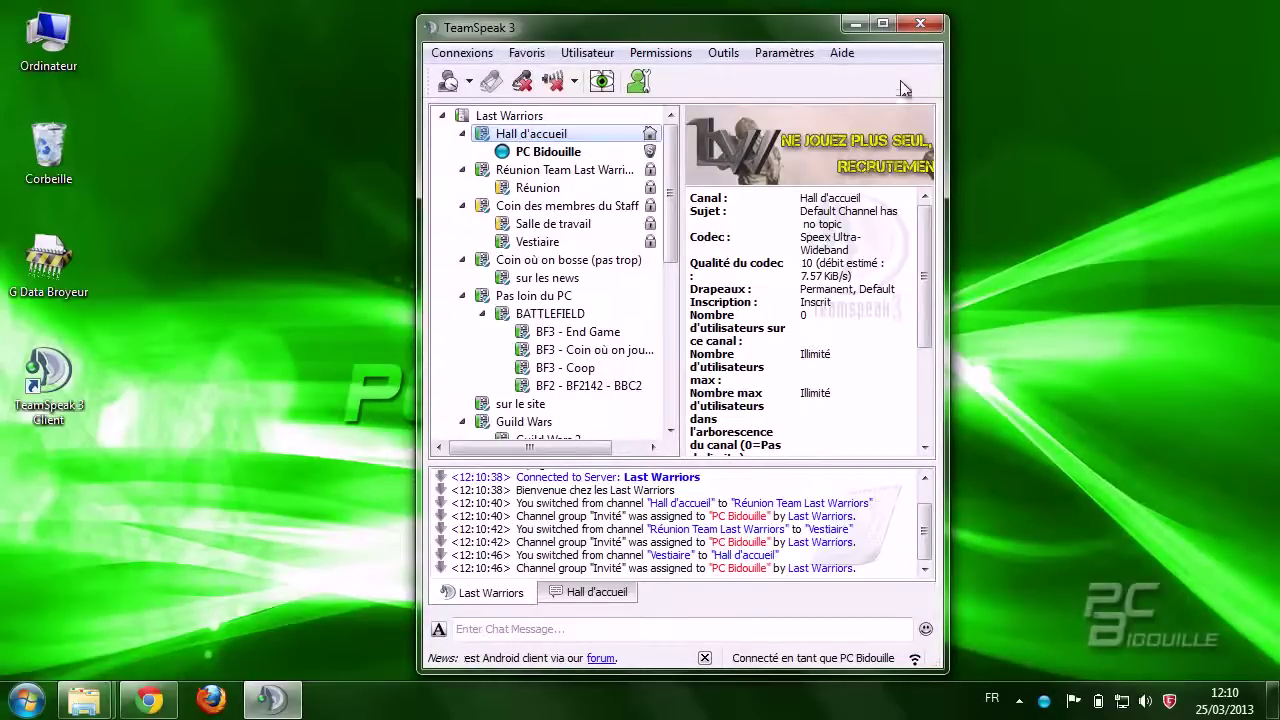
pyautogui.click(912, 28)
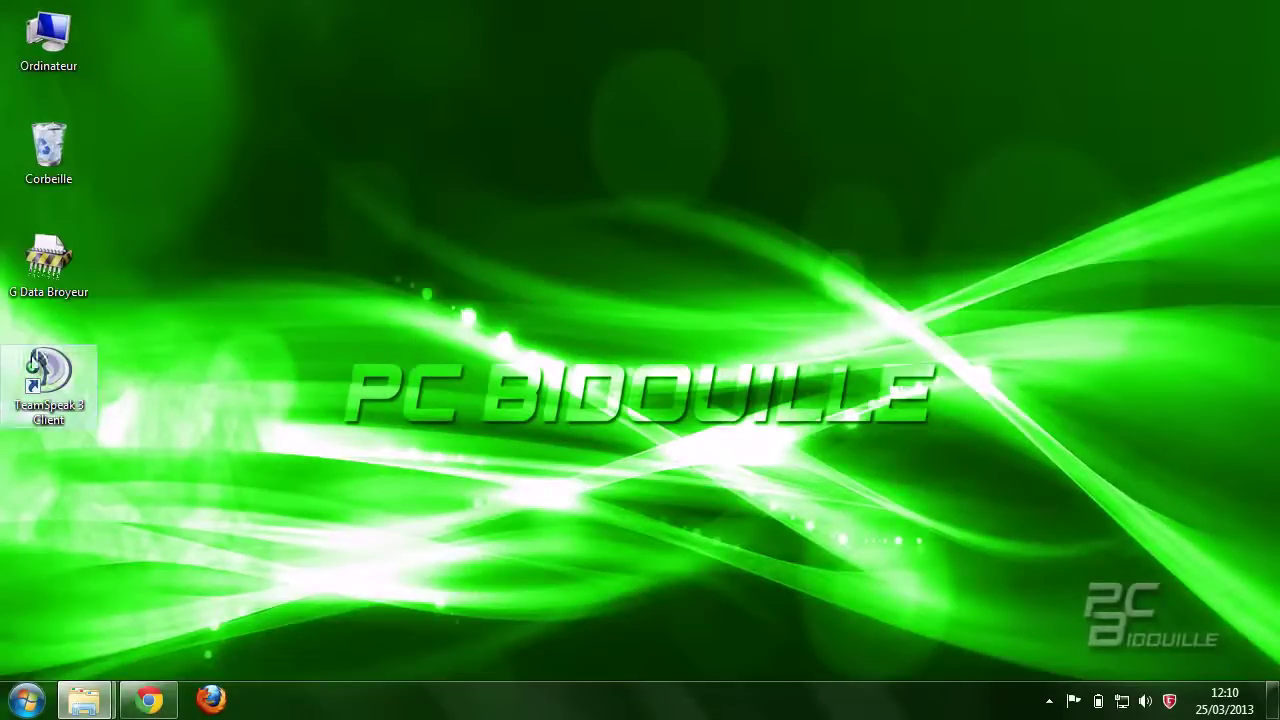
# Step: Relaunch TeamSpeak 3 and examine the client language choices in the general options, keeping Par Défaut (Système)
pyautogui.doubleClick(36, 362)
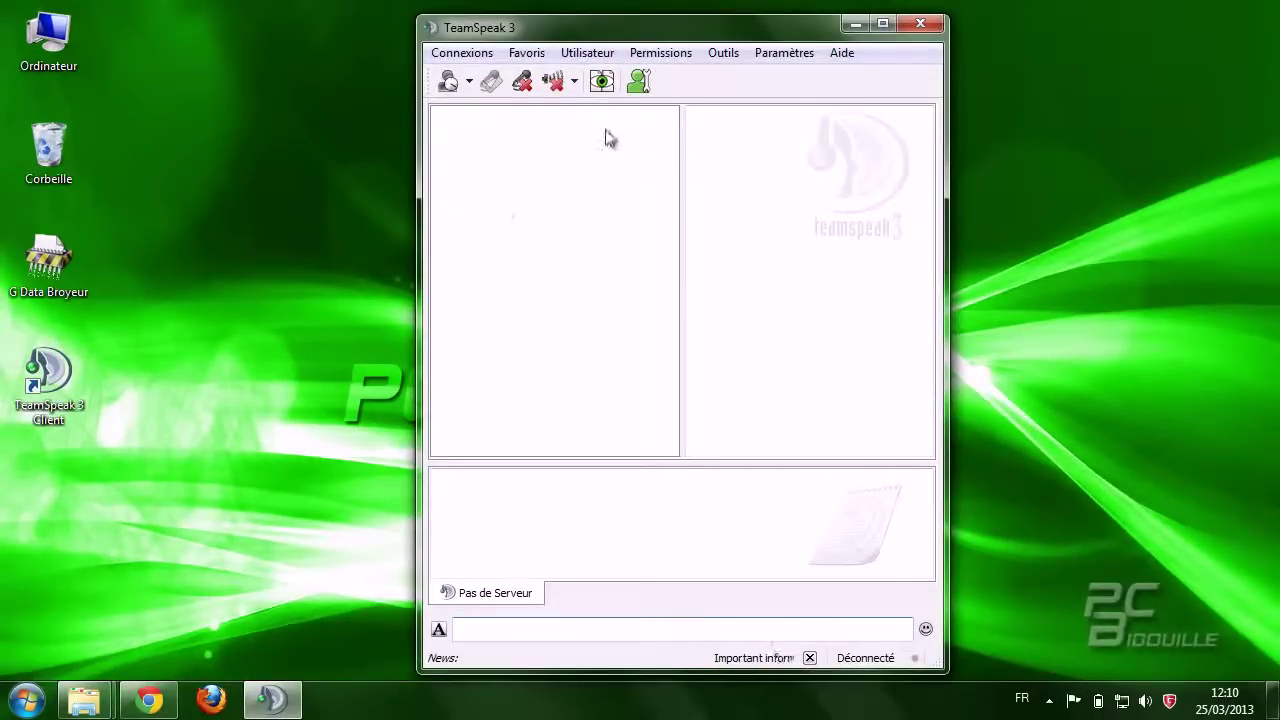
pyautogui.click(783, 58)
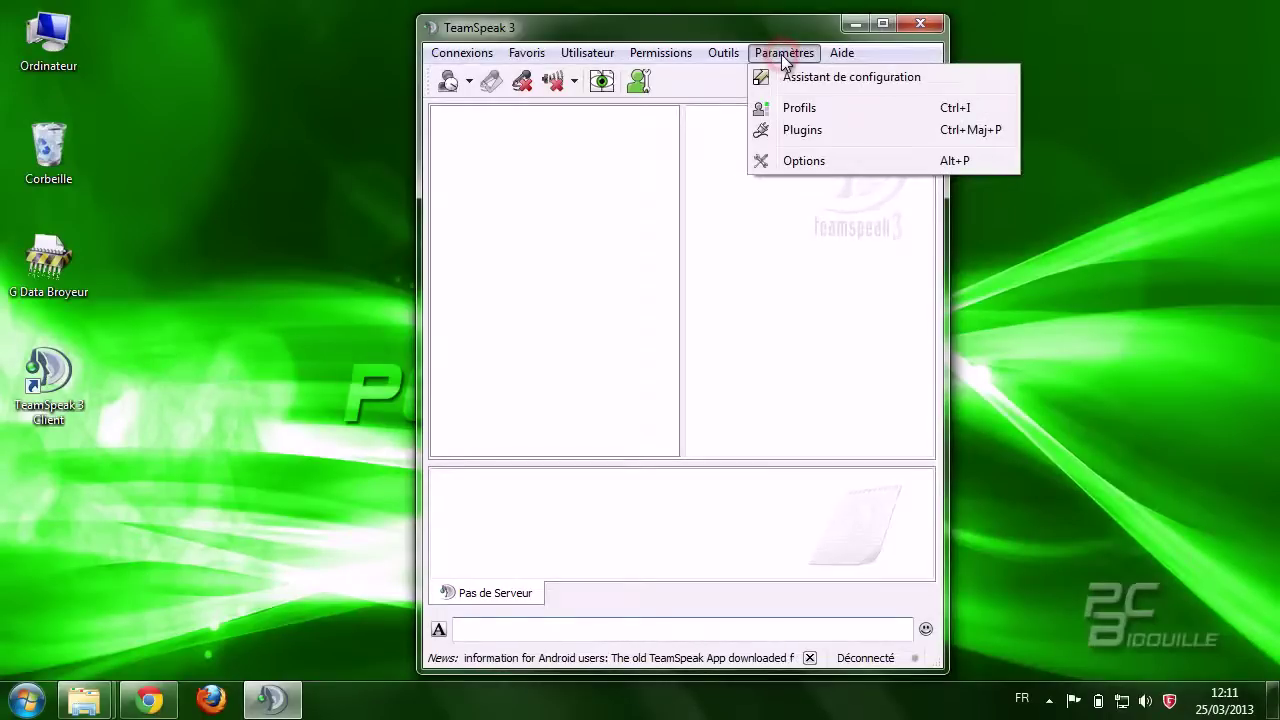
pyautogui.click(794, 162)
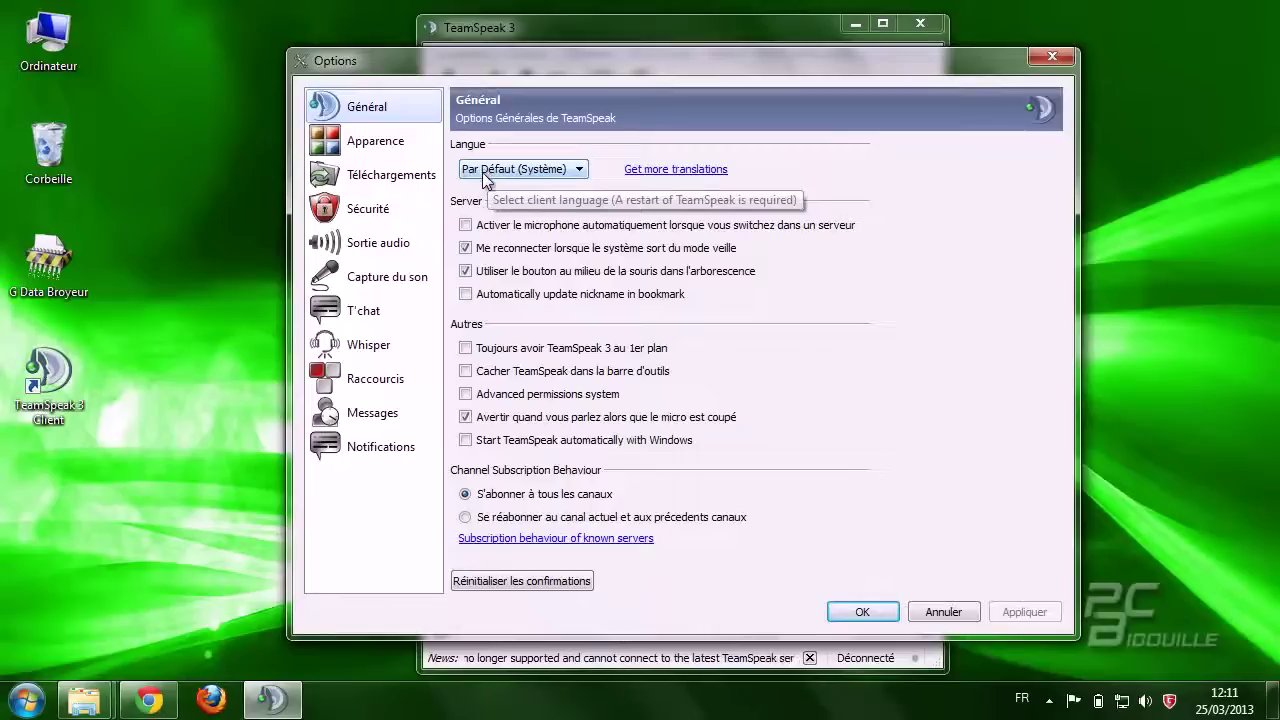
pyautogui.click(580, 177)
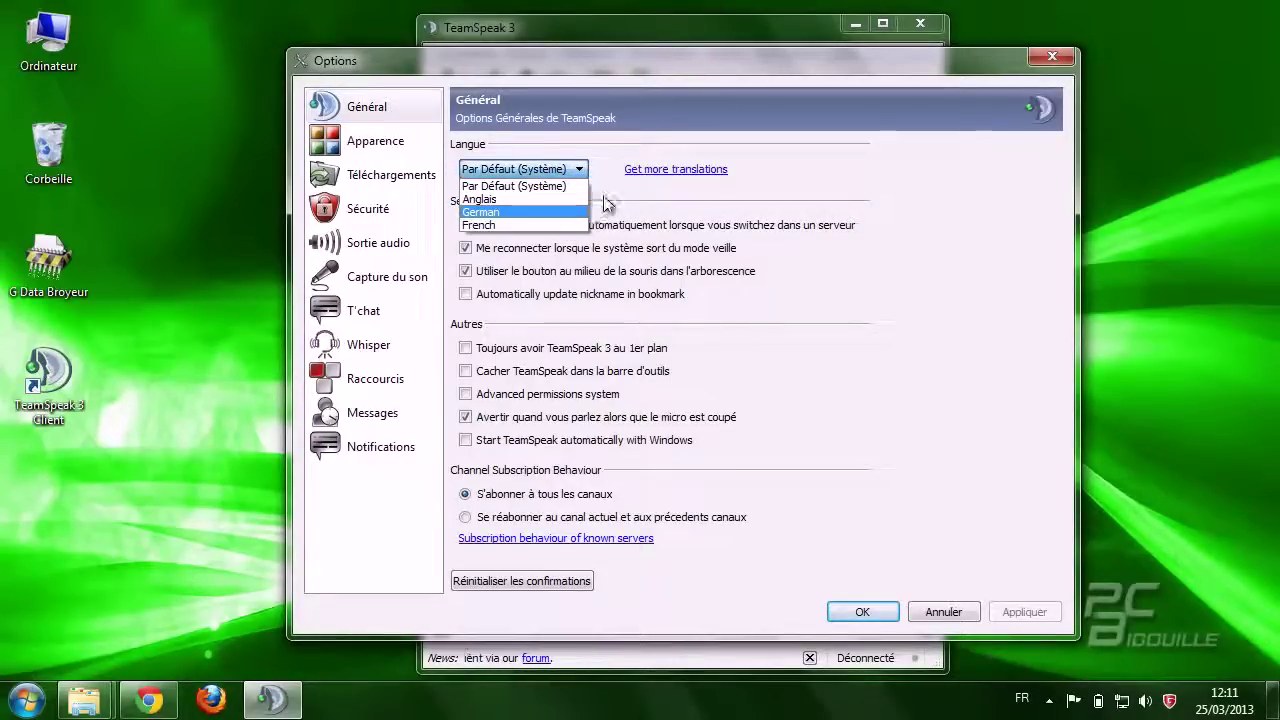
pyautogui.click(603, 192)
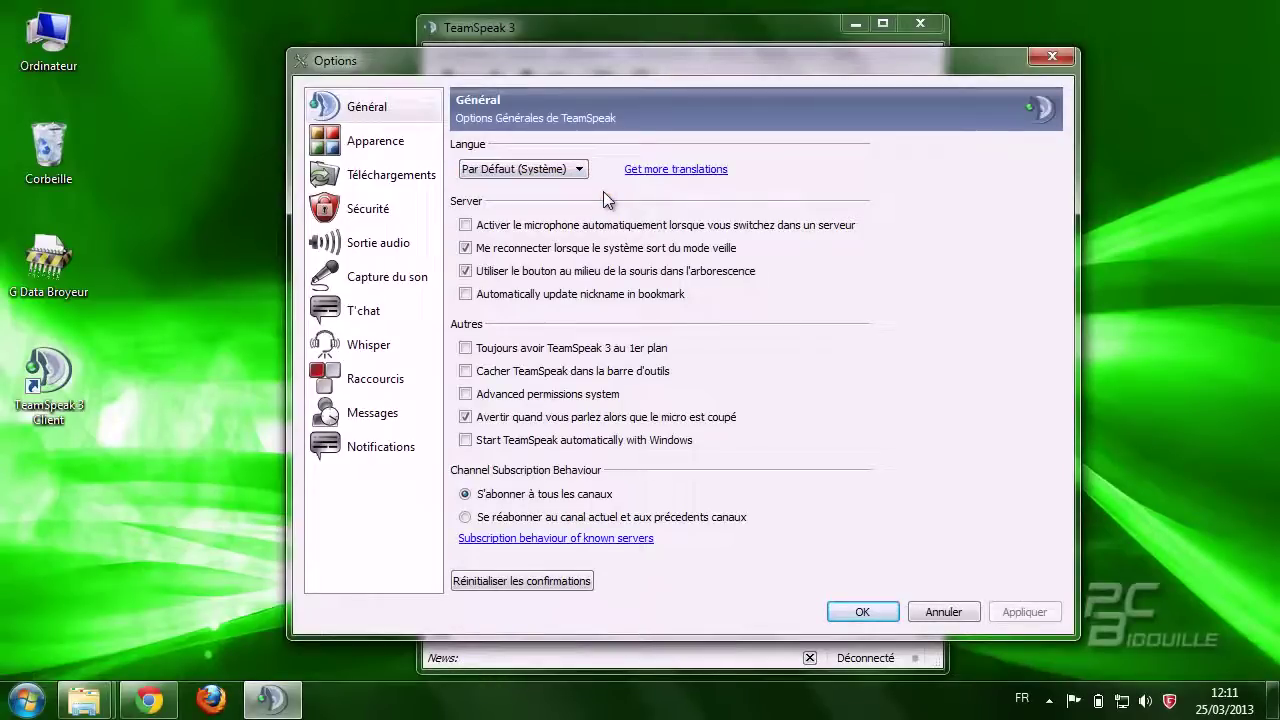
pyautogui.click(862, 613)
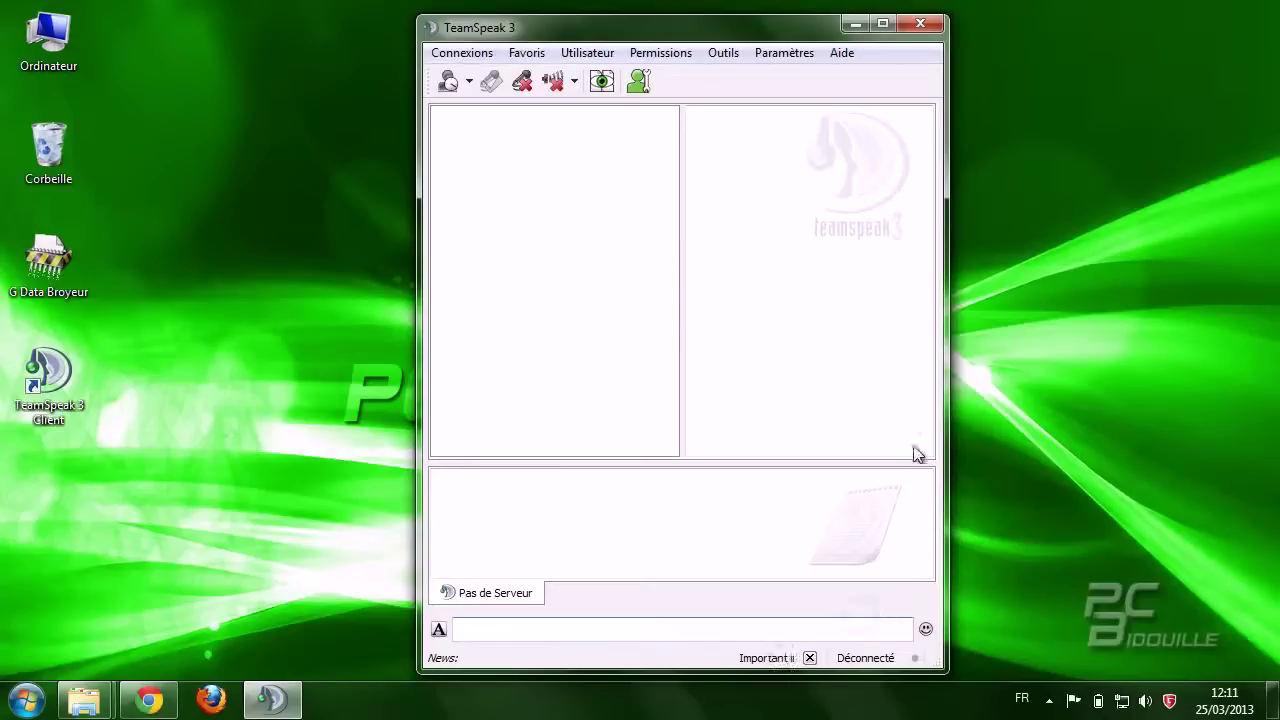